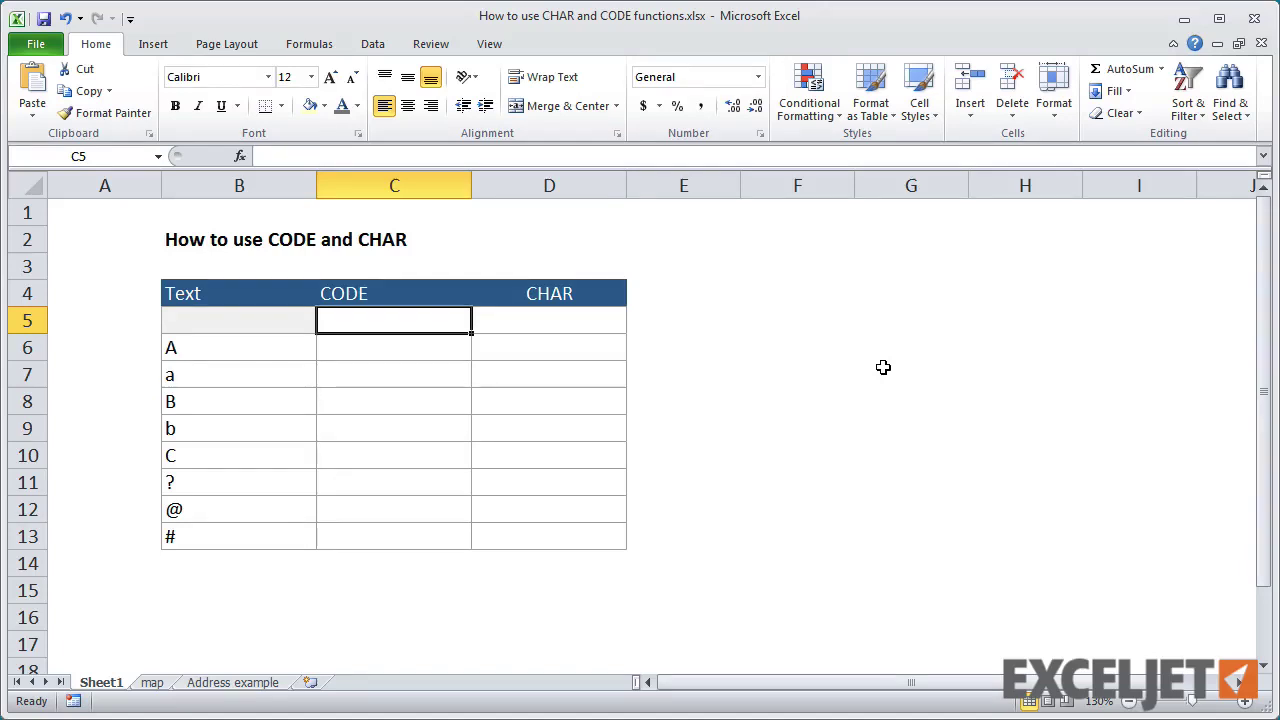
Step: Enter the formula =CODE("A") in cell C5
text(=code()
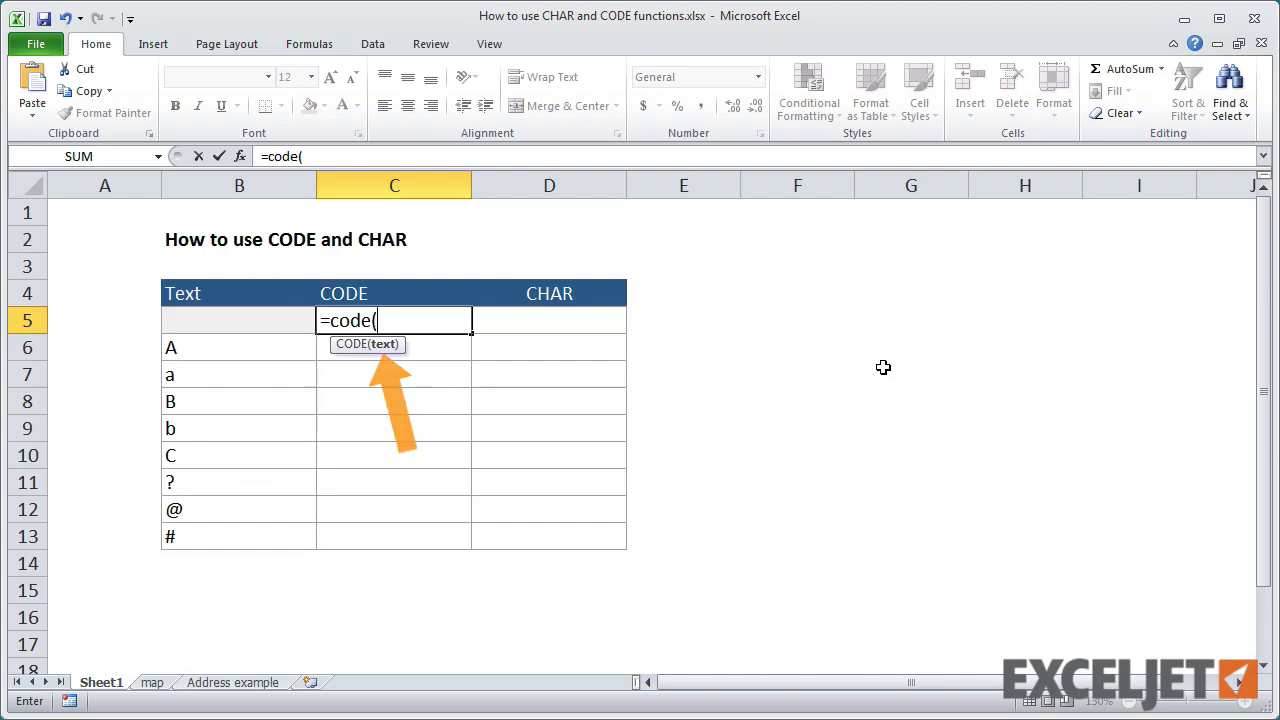
text("A)
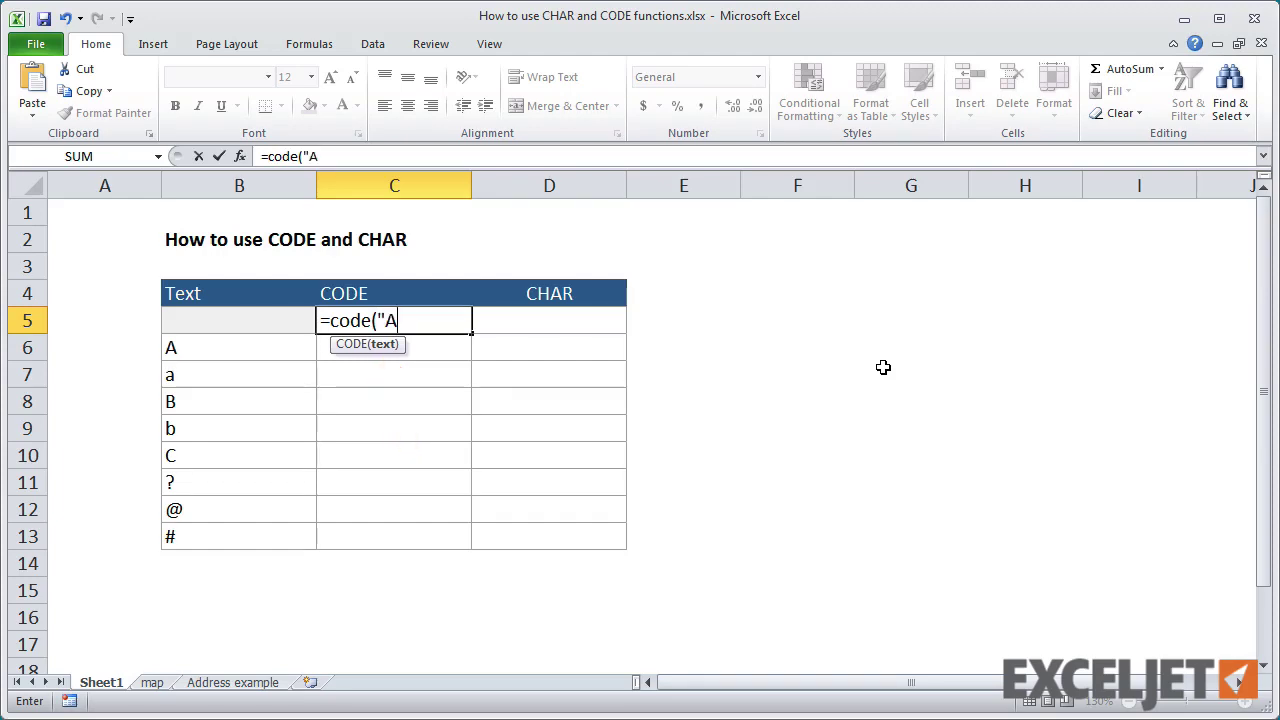
text("))
key(Return)
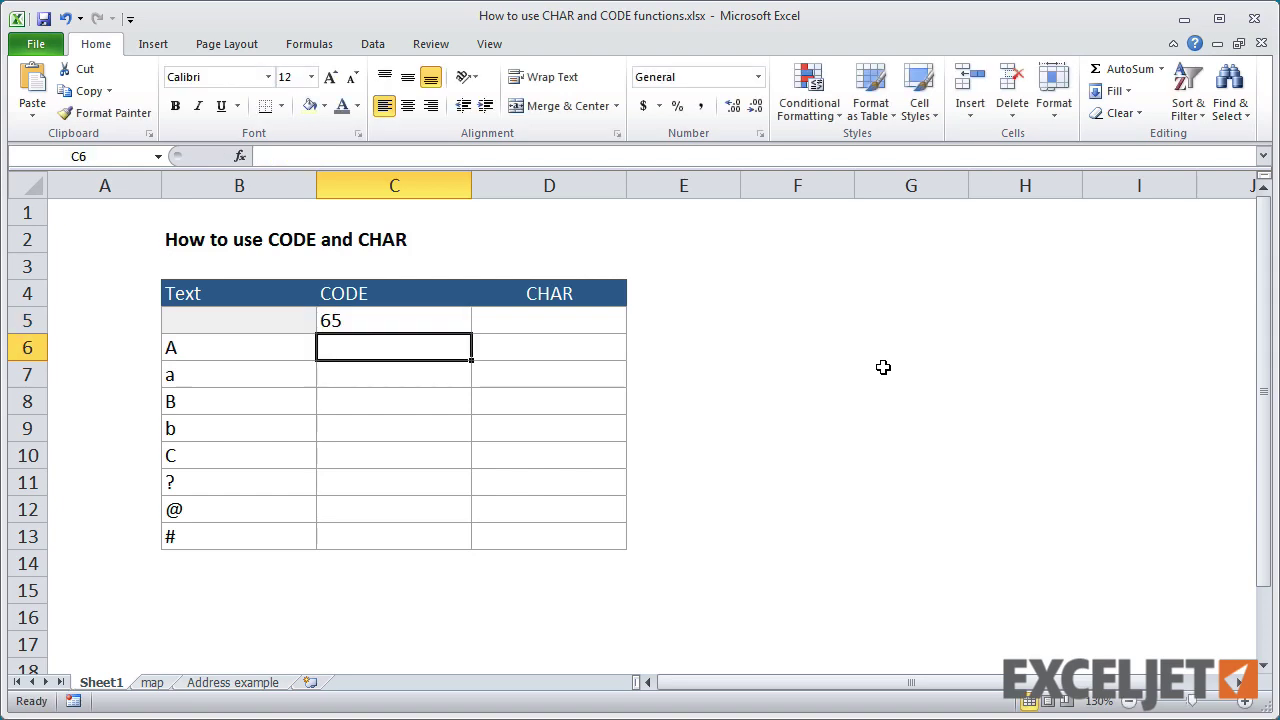
Step: Enter the formula =CODE(B6) in cell C6 for the first text character
text(=CODE()
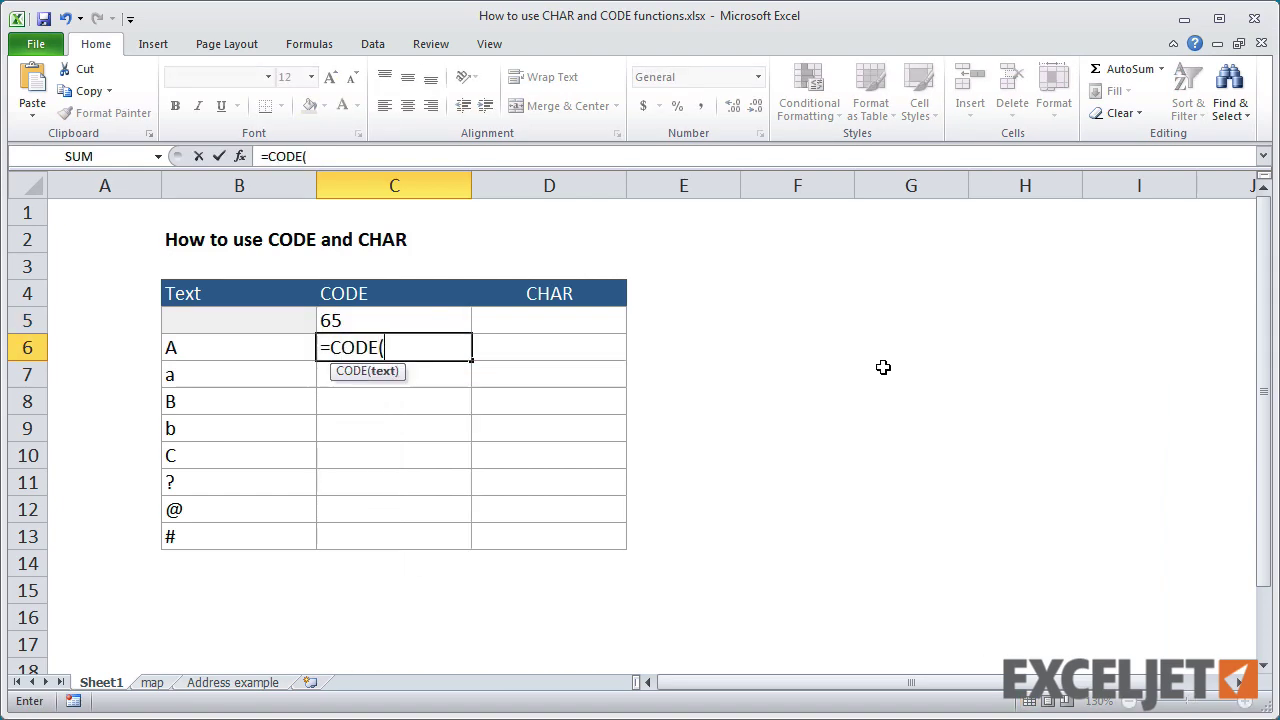
text(B6)
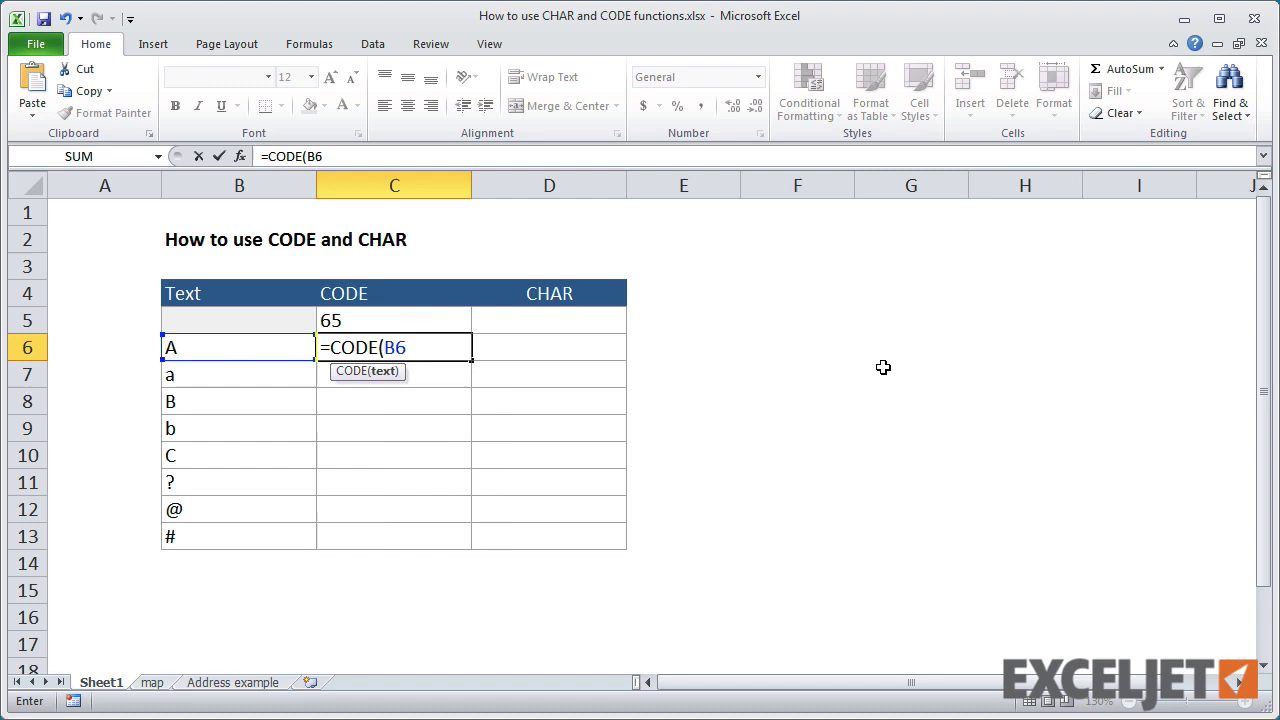
key(Return)
Step: Enter =CODE(B7) in cell C7 and fill the formula down through C13
text(=code()
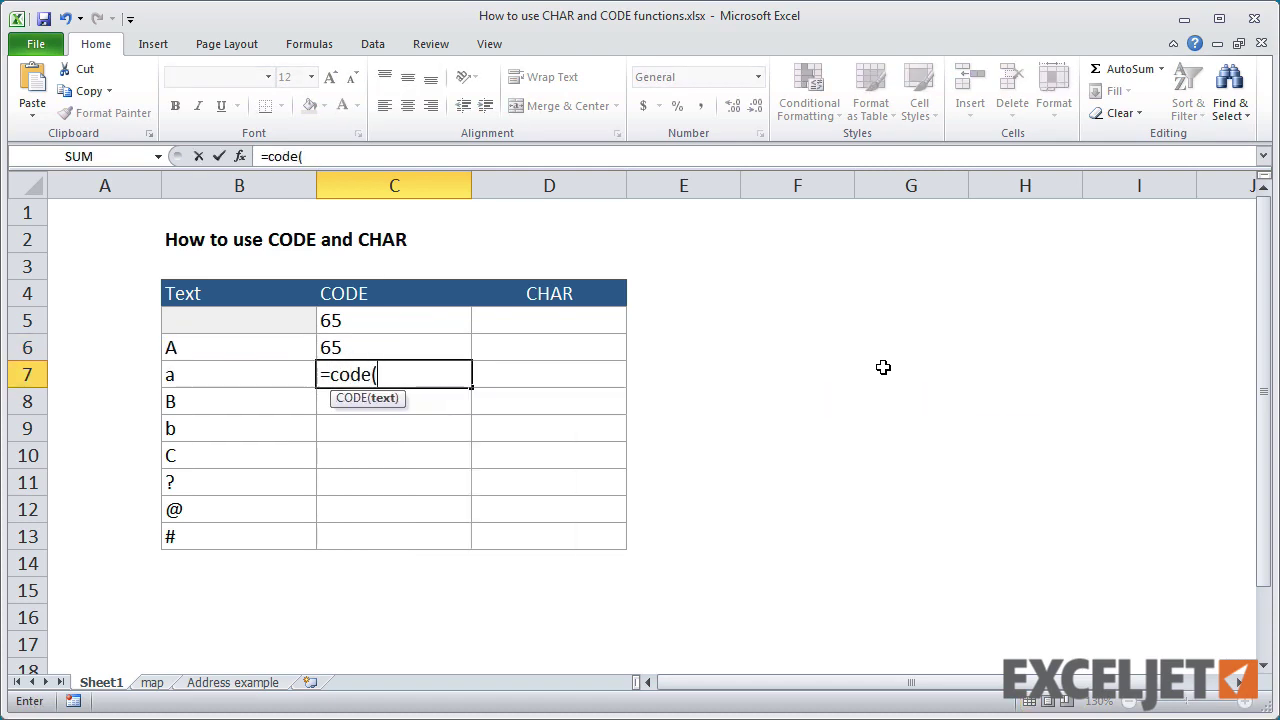
text(B7)
key(Return)
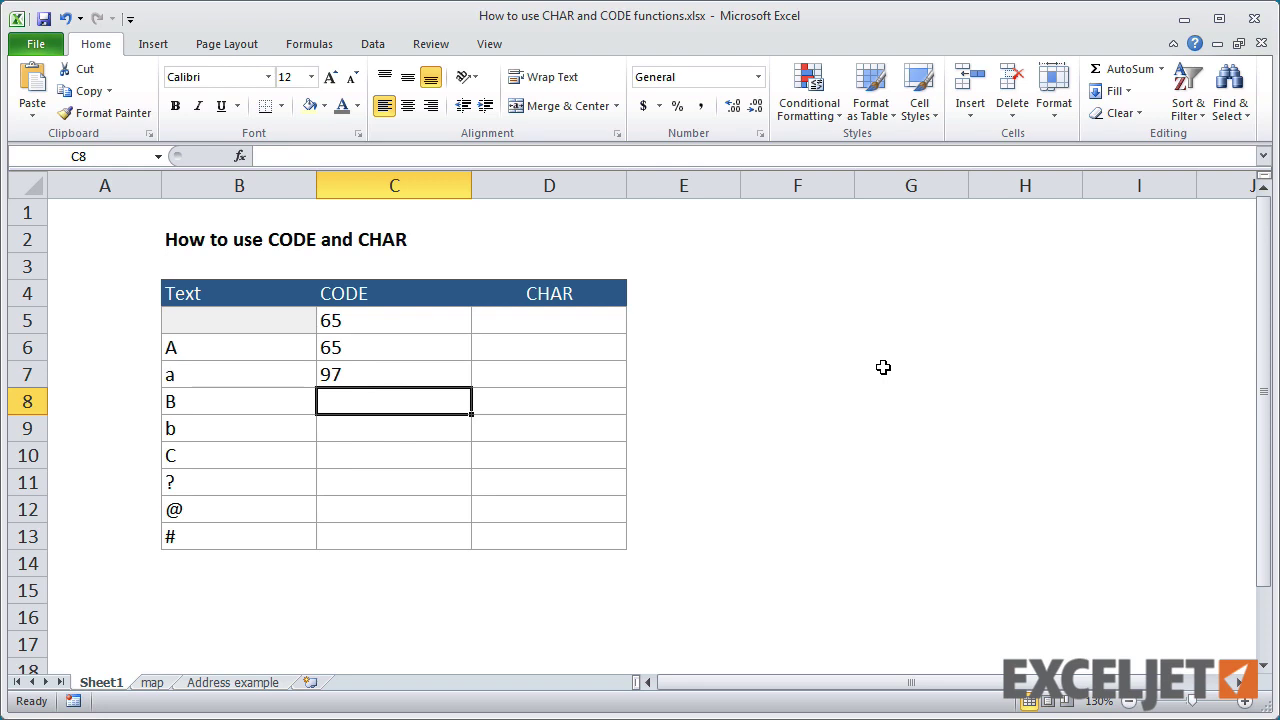
click(440, 368)
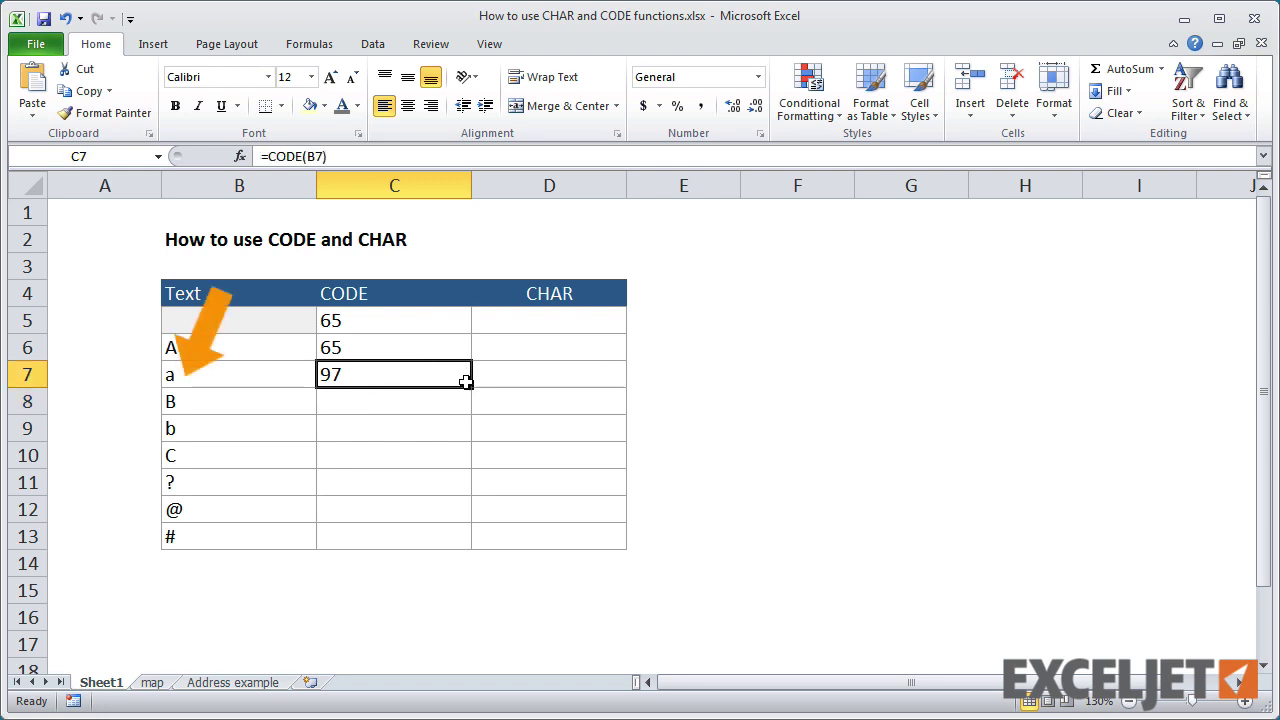
drag(470, 387, 380, 540)
click(375, 565)
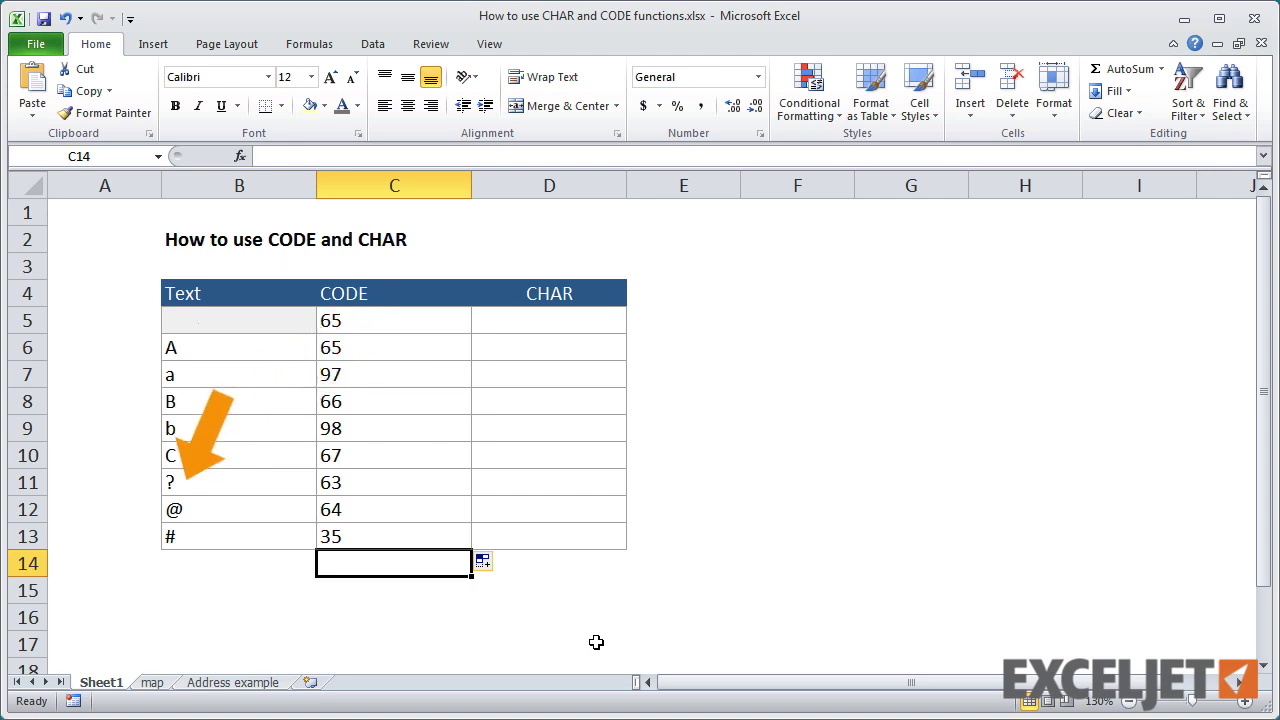
Step: Enter the formula =CHAR(65) in cell D5 of the CHAR column
click(571, 328)
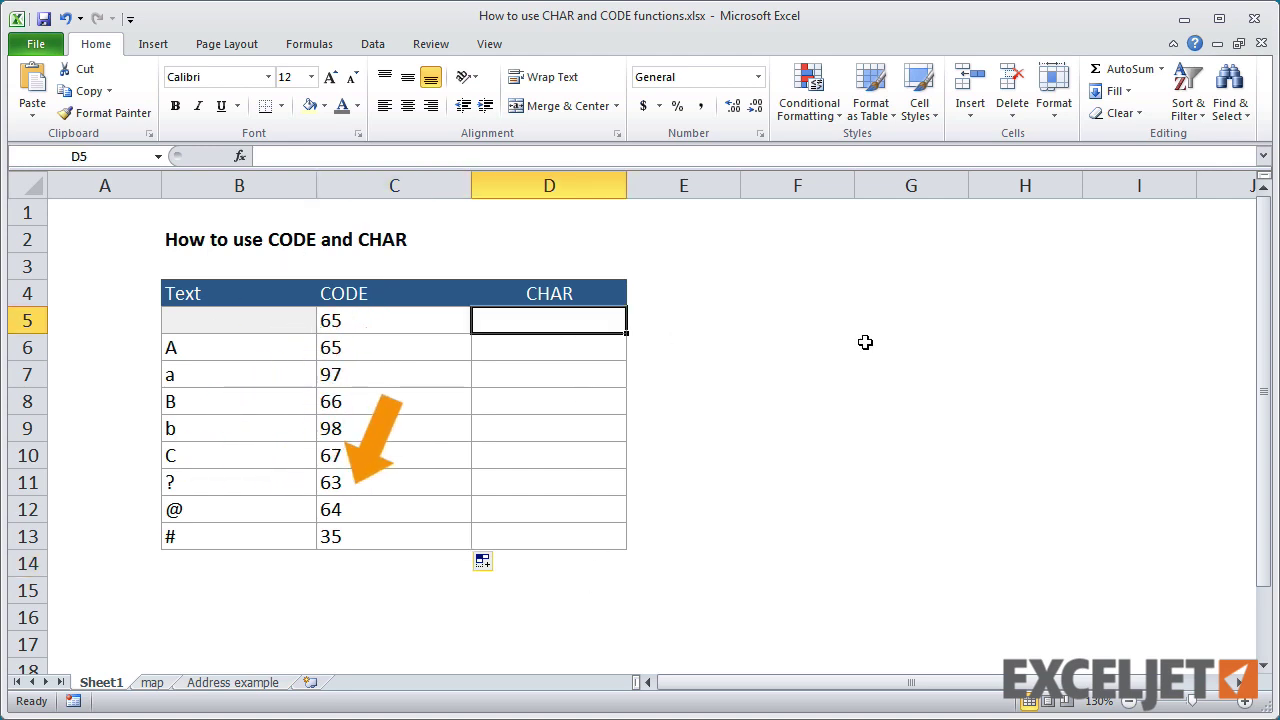
text(=char()
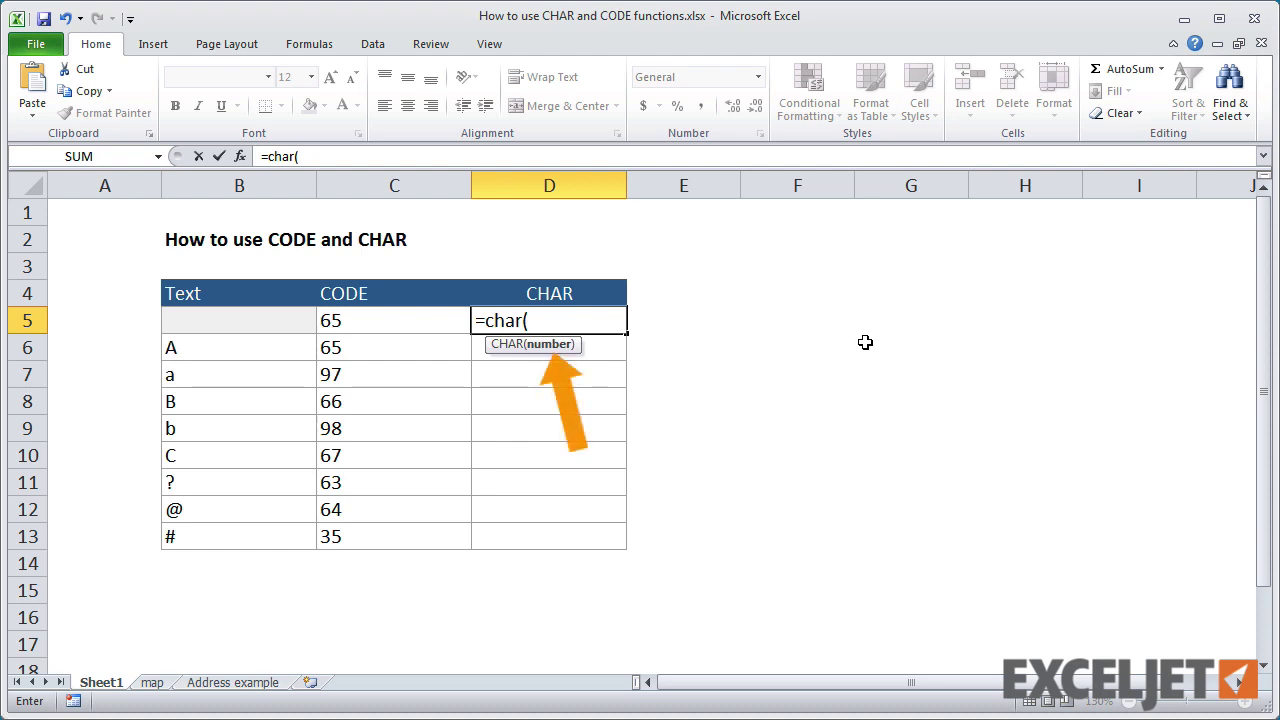
text(65)
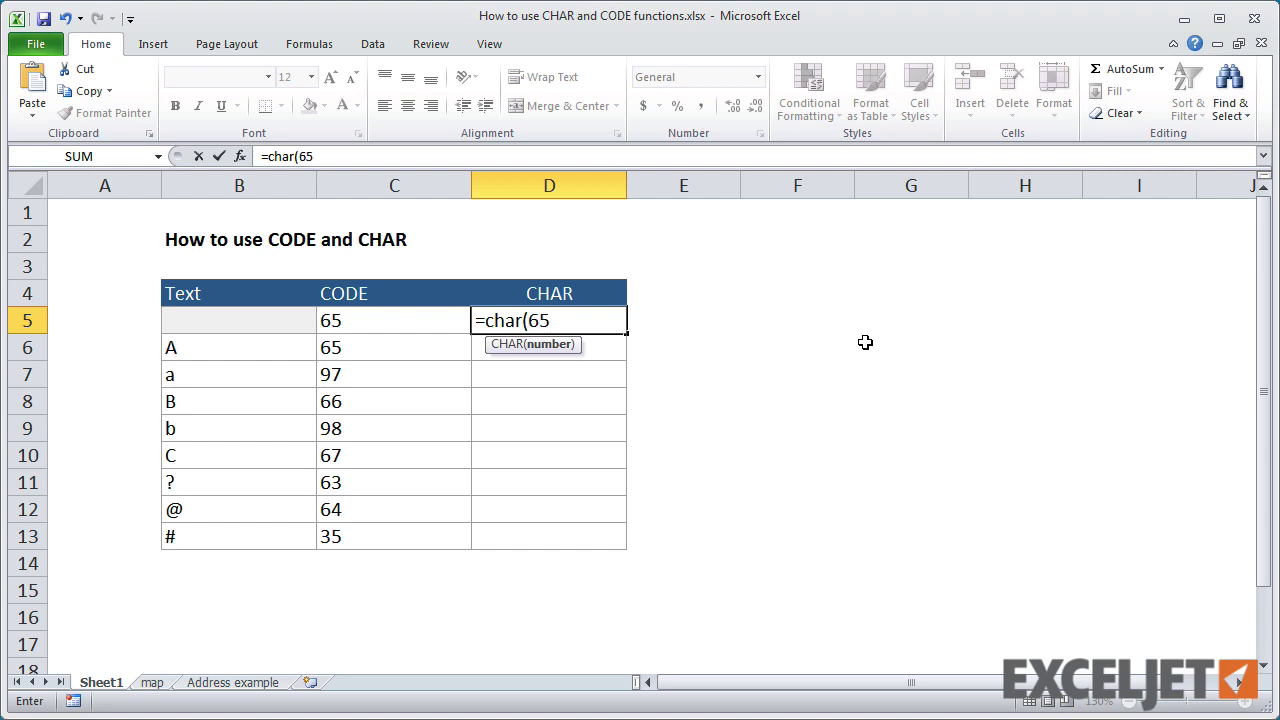
text())
key(Return)
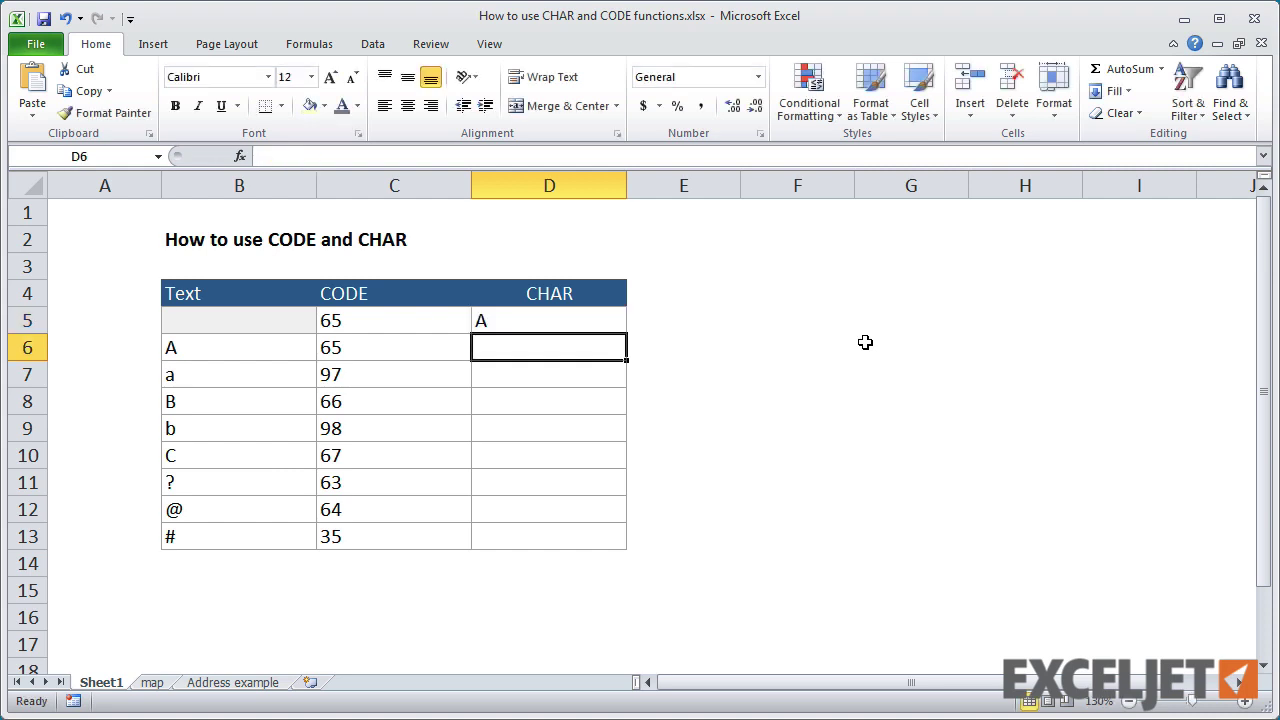
Step: Enter =CHAR(C6) in cell D6 and fill the formula down through D13
text(=)
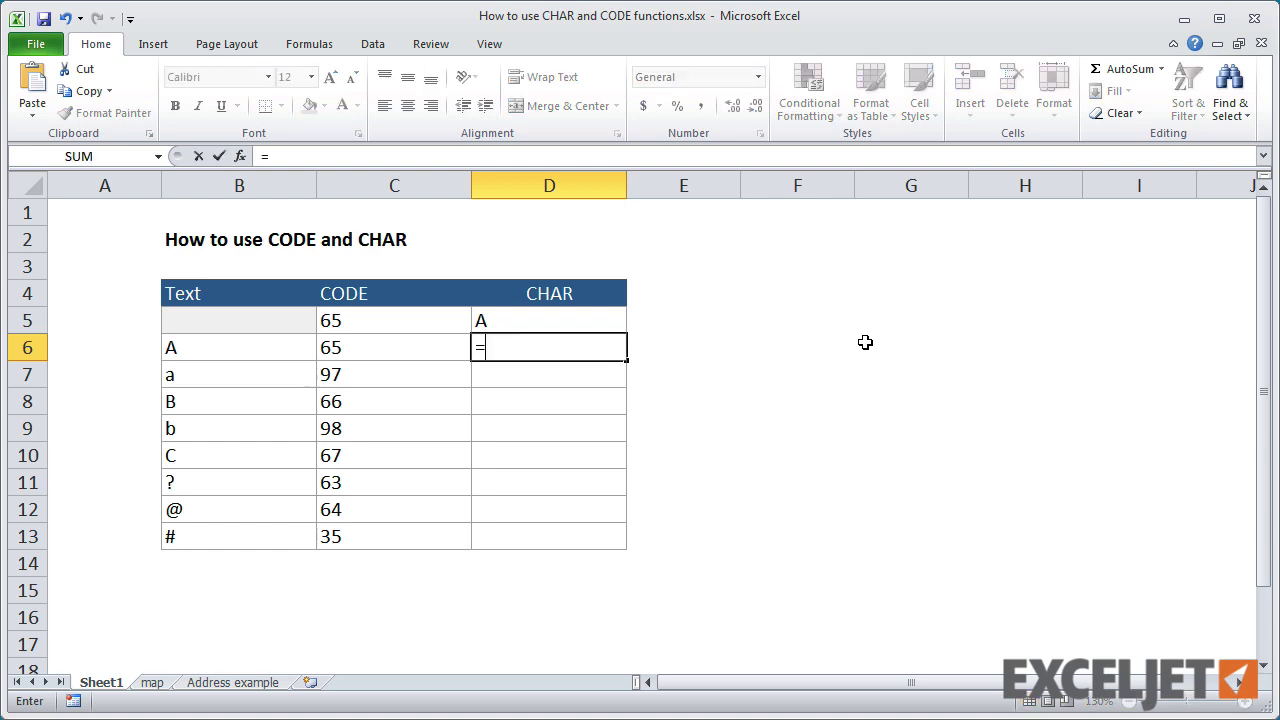
text(char()
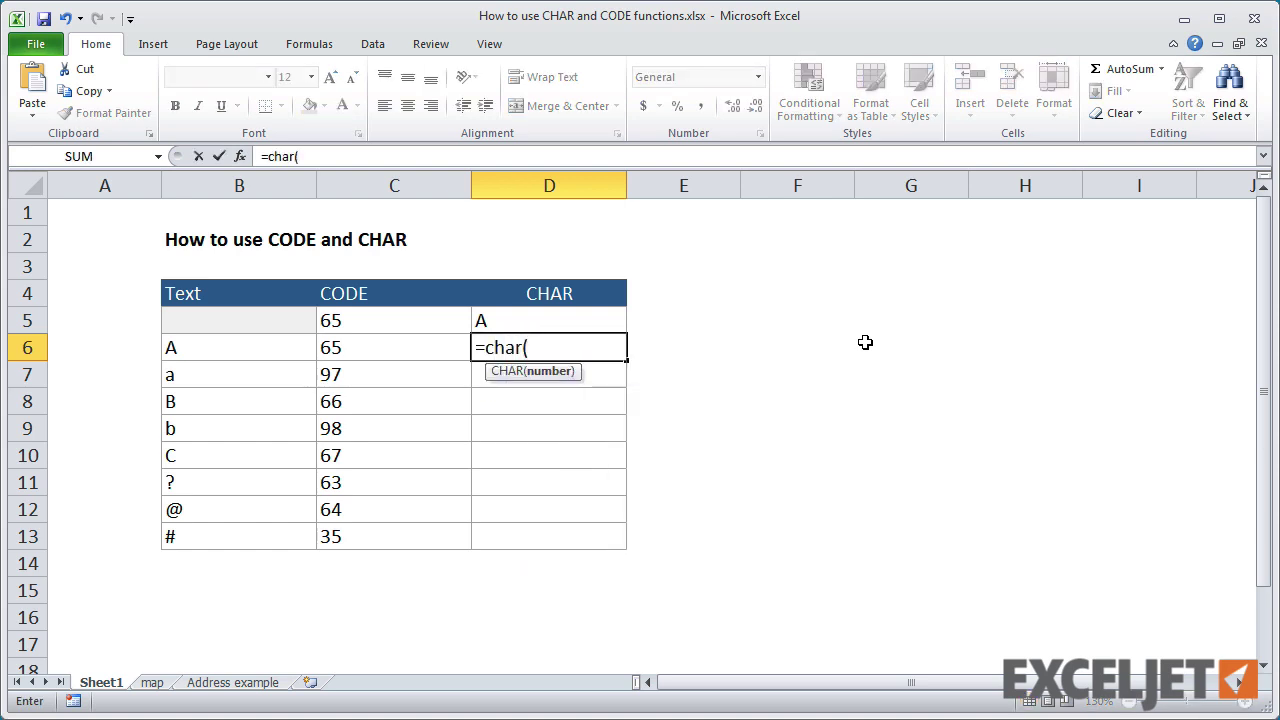
click(428, 346)
text())
key(Return)
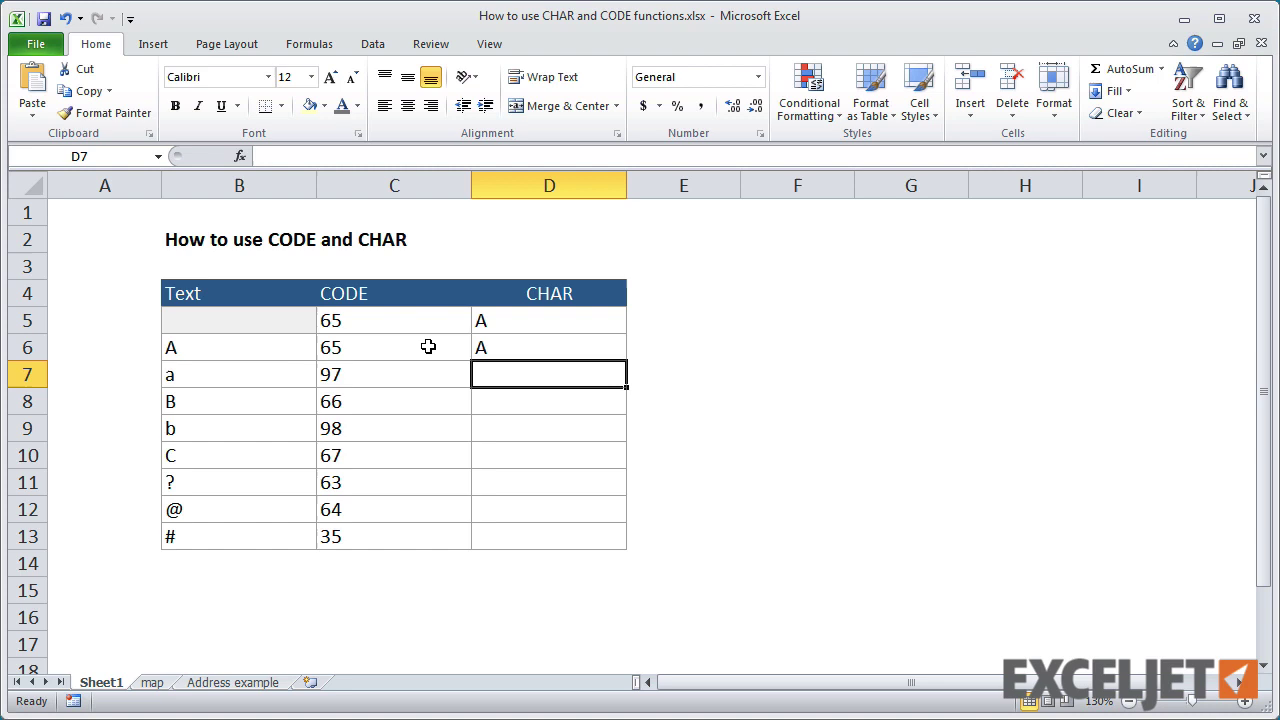
click(516, 348)
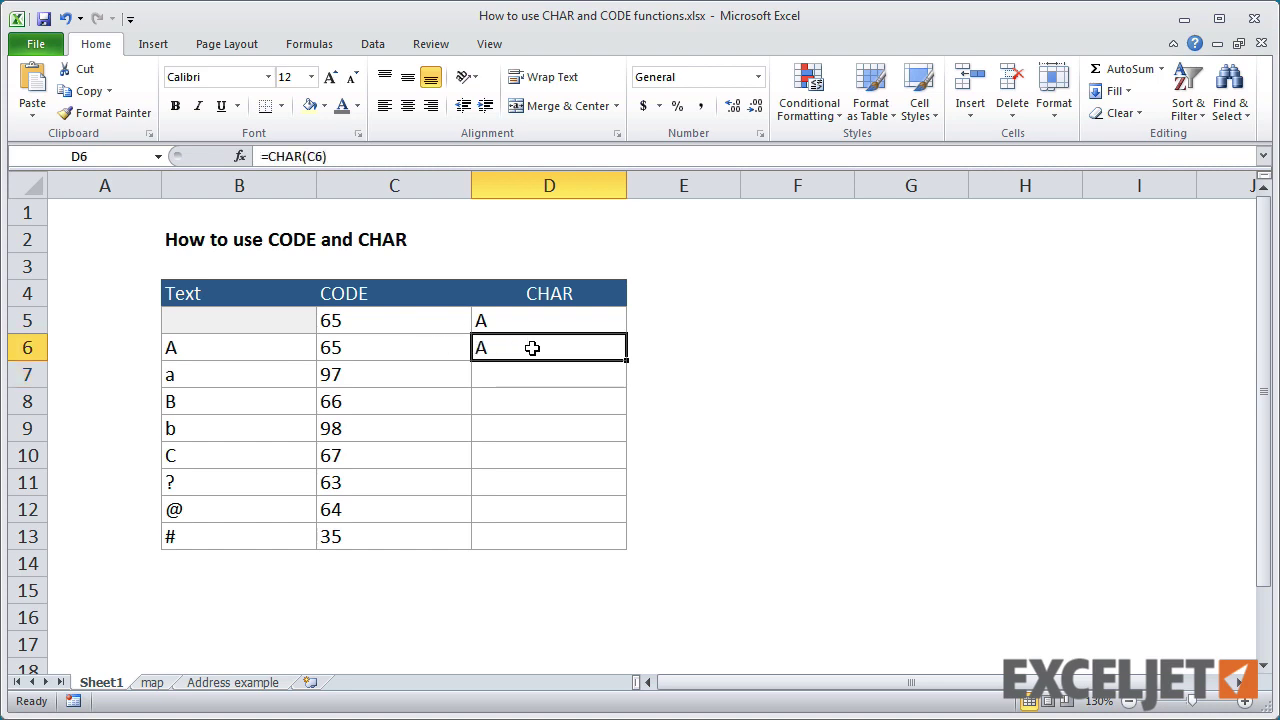
double_click(625, 359)
click(549, 580)
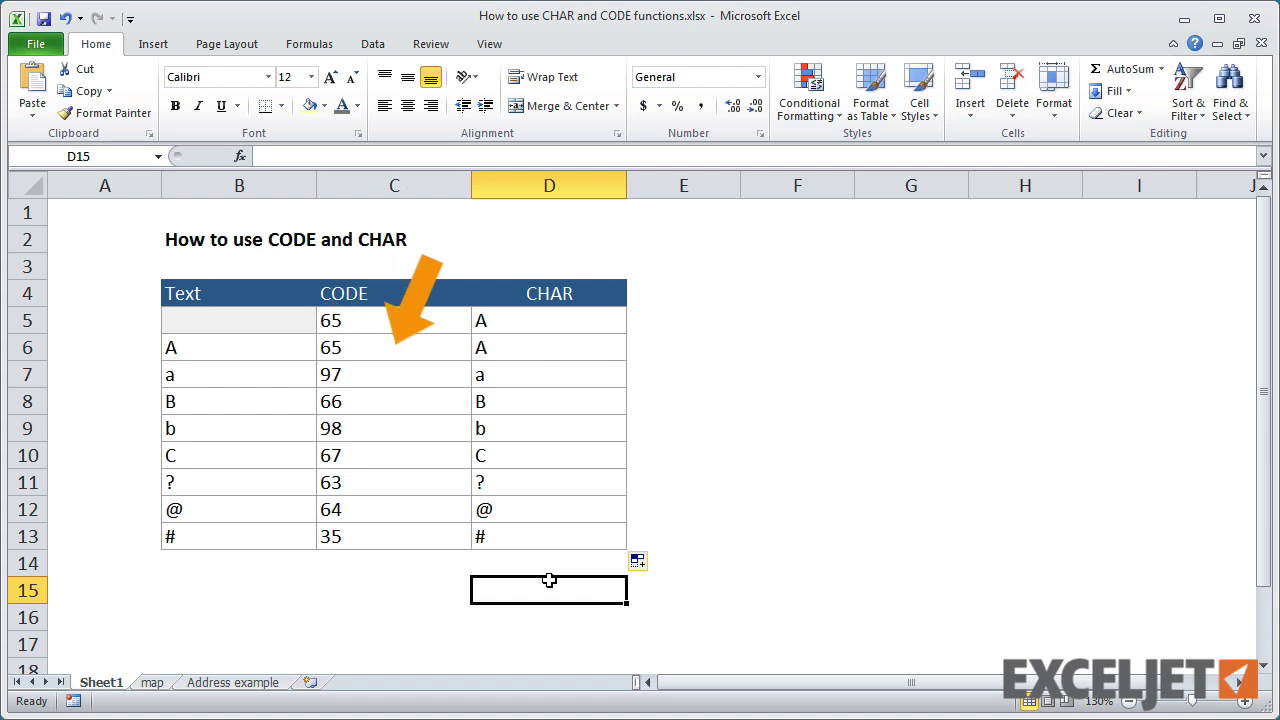
Step: On the map sheet, select the named range characters and fill all its cells at once with =CHAR(B4)
click(166, 688)
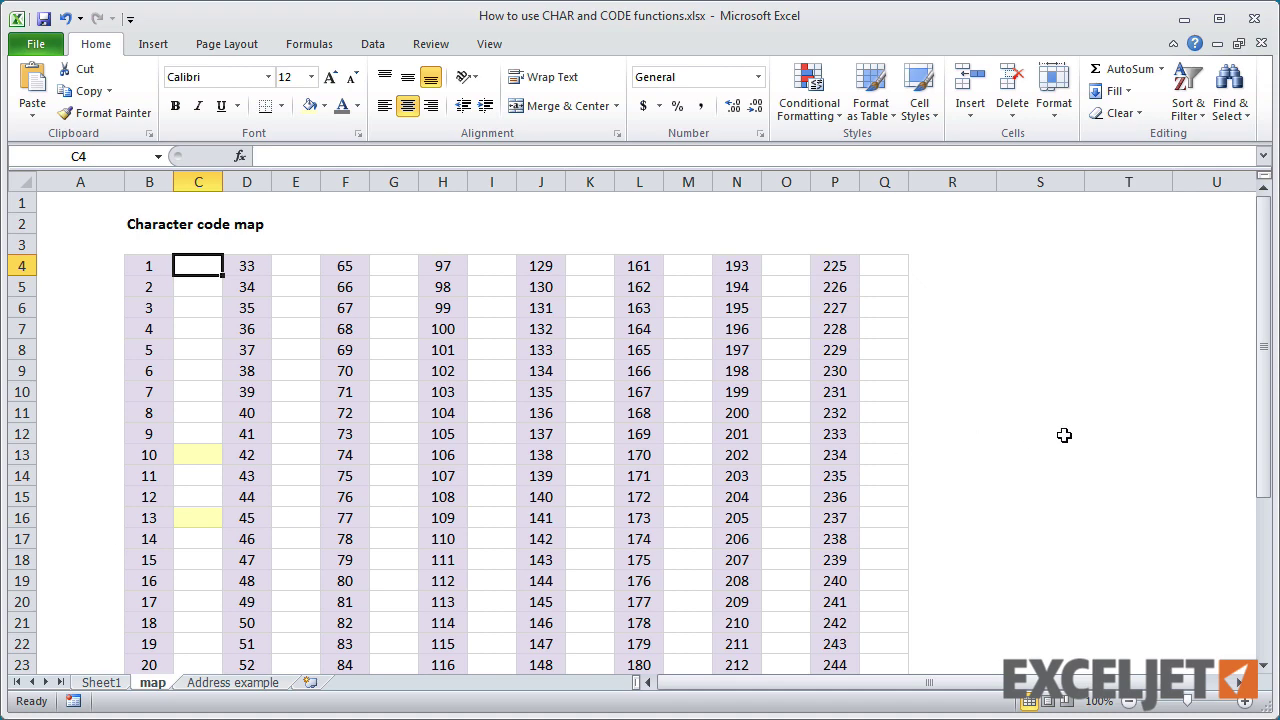
drag(1260, 437, 1258, 372)
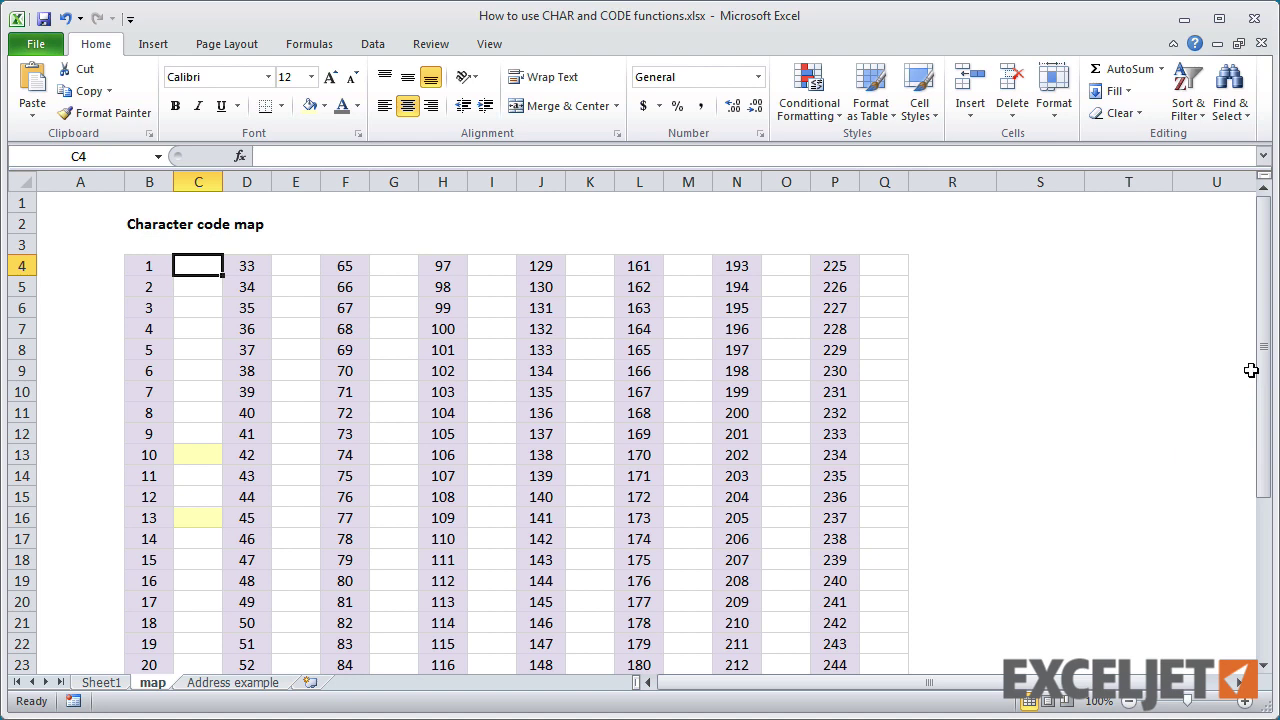
click(158, 156)
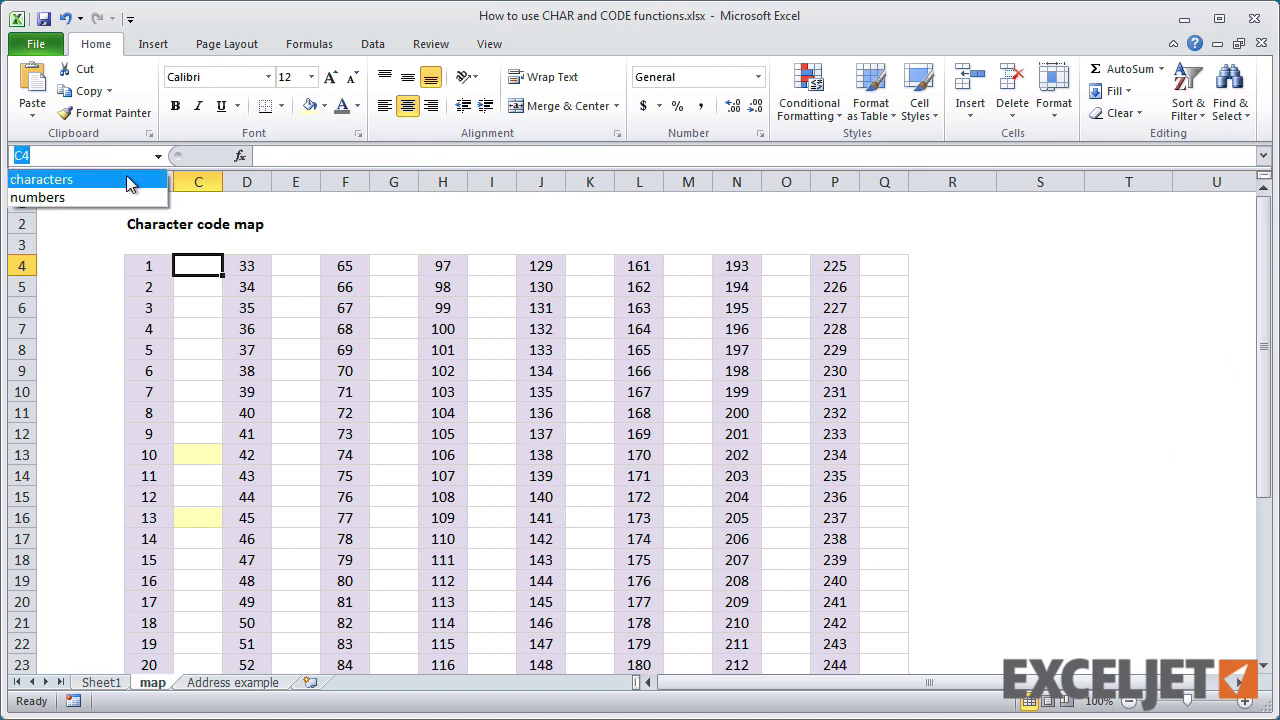
click(127, 181)
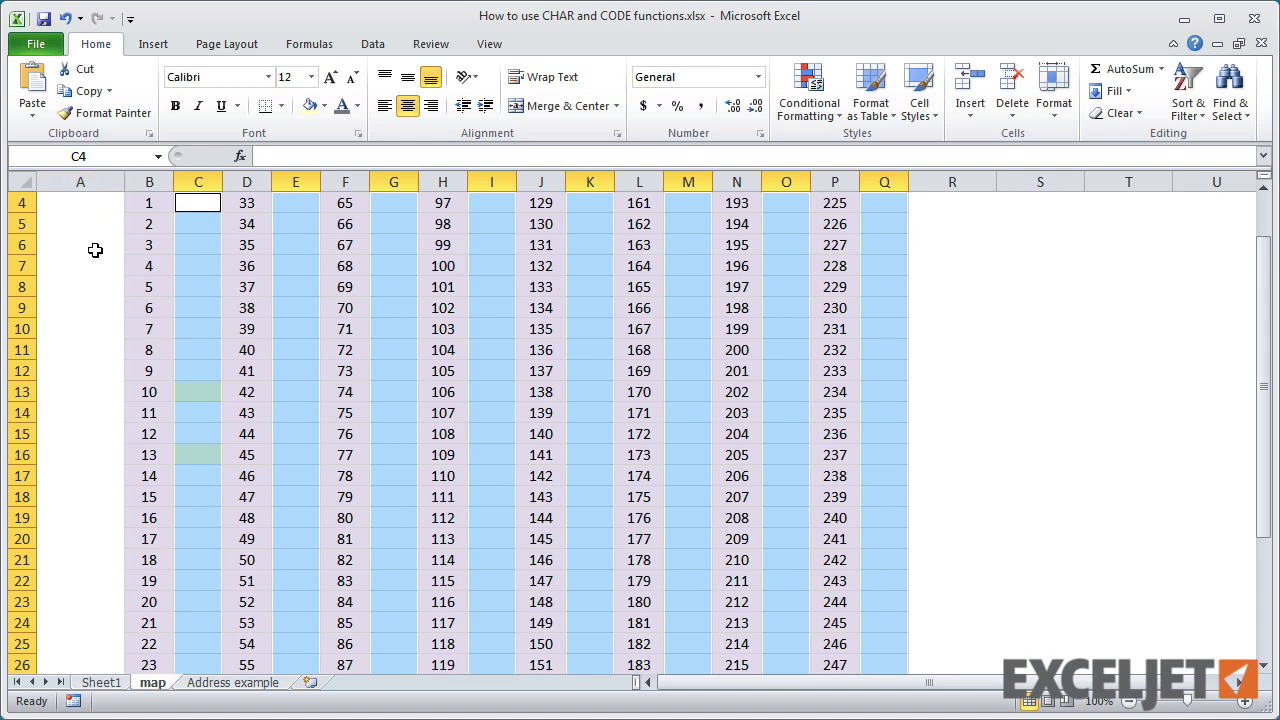
scroll(95, 250, up, 1)
text(=char)
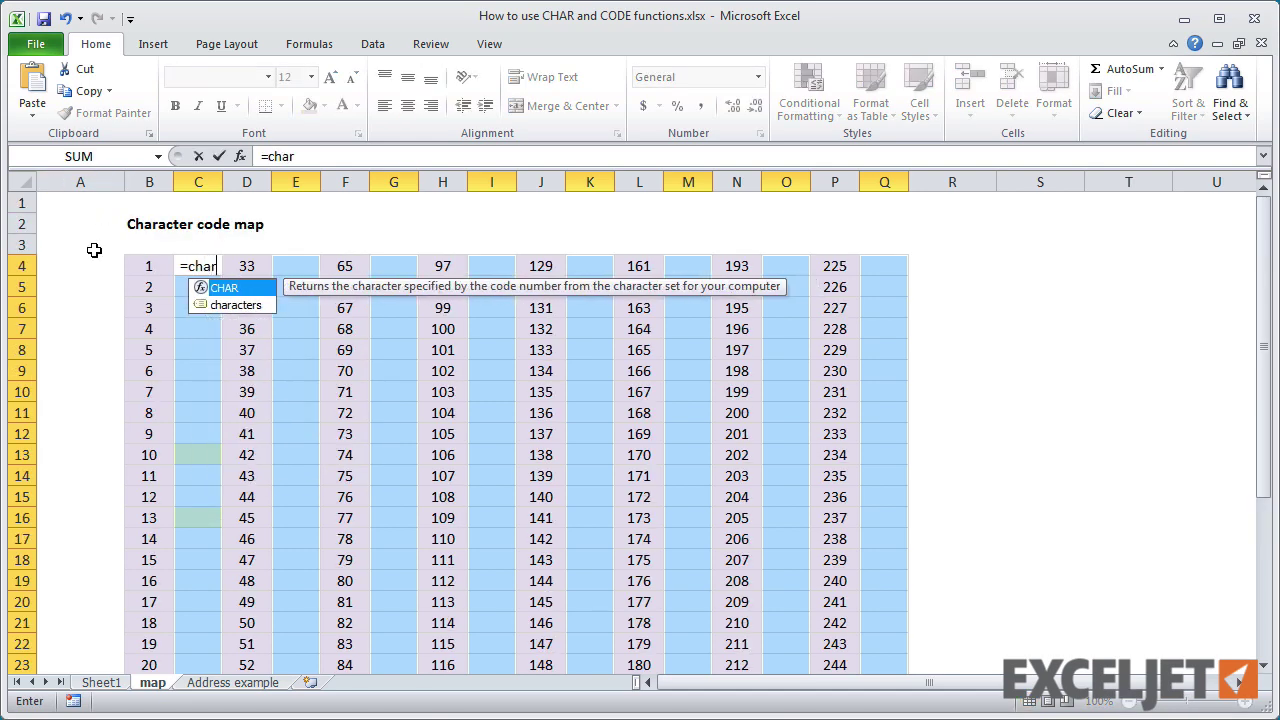
text((B4)
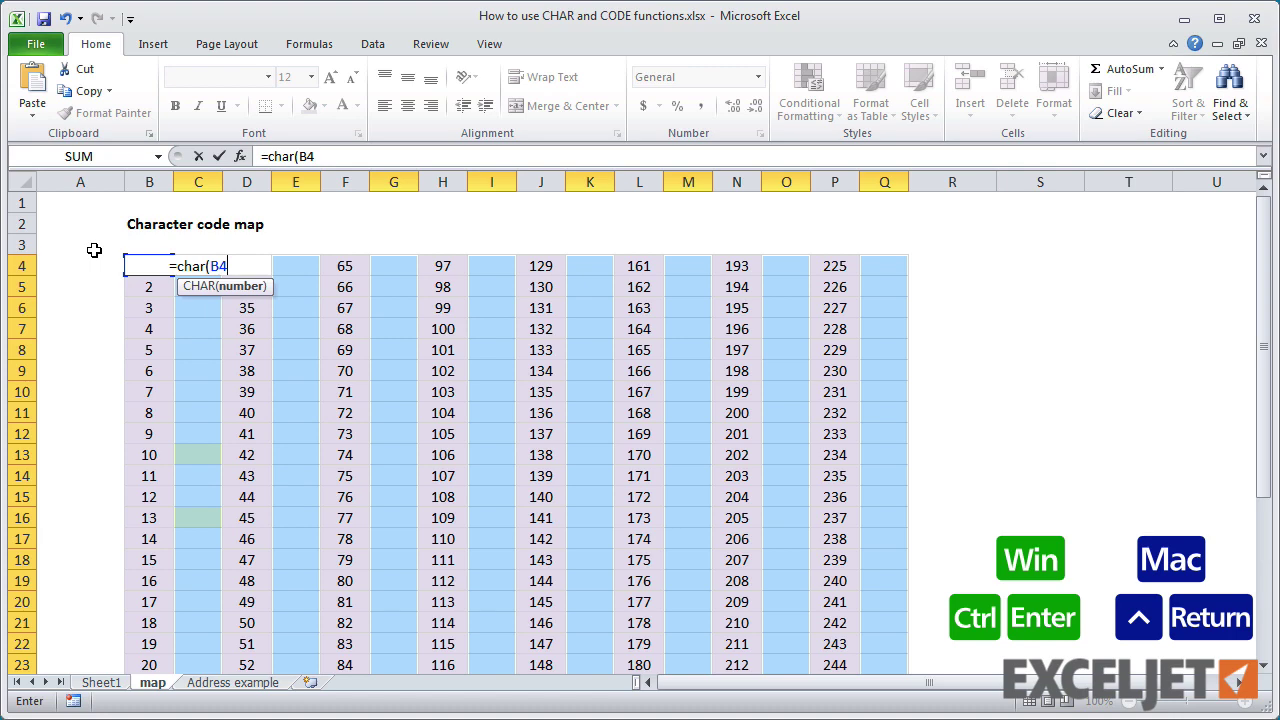
key(ctrl+Return)
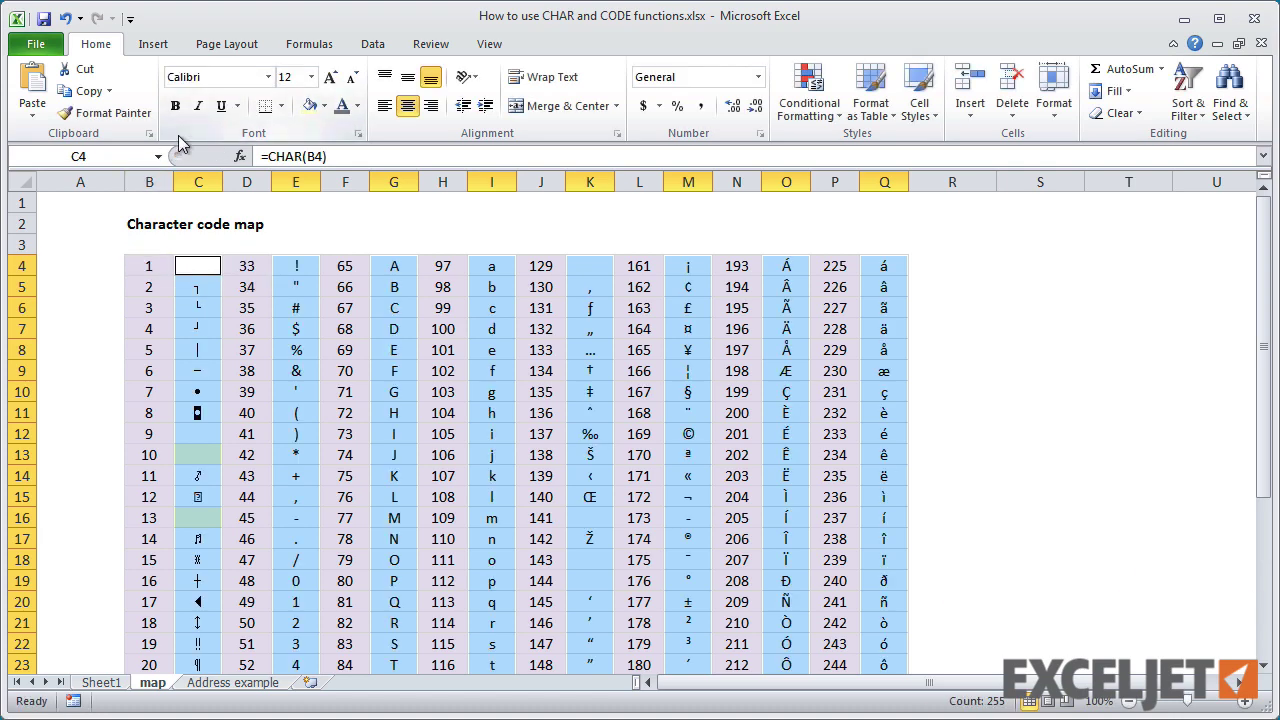
Step: Try the Wingdings font on the characters range and undo the font change
click(269, 77)
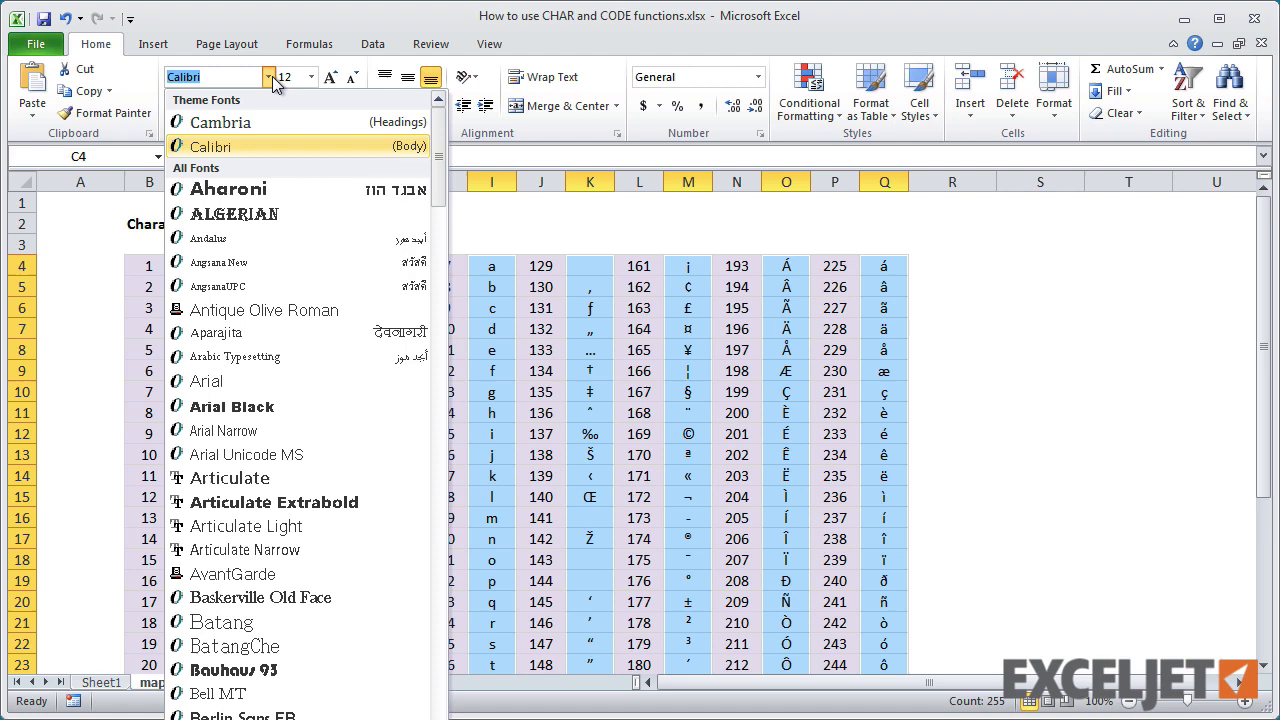
text(wingdings)
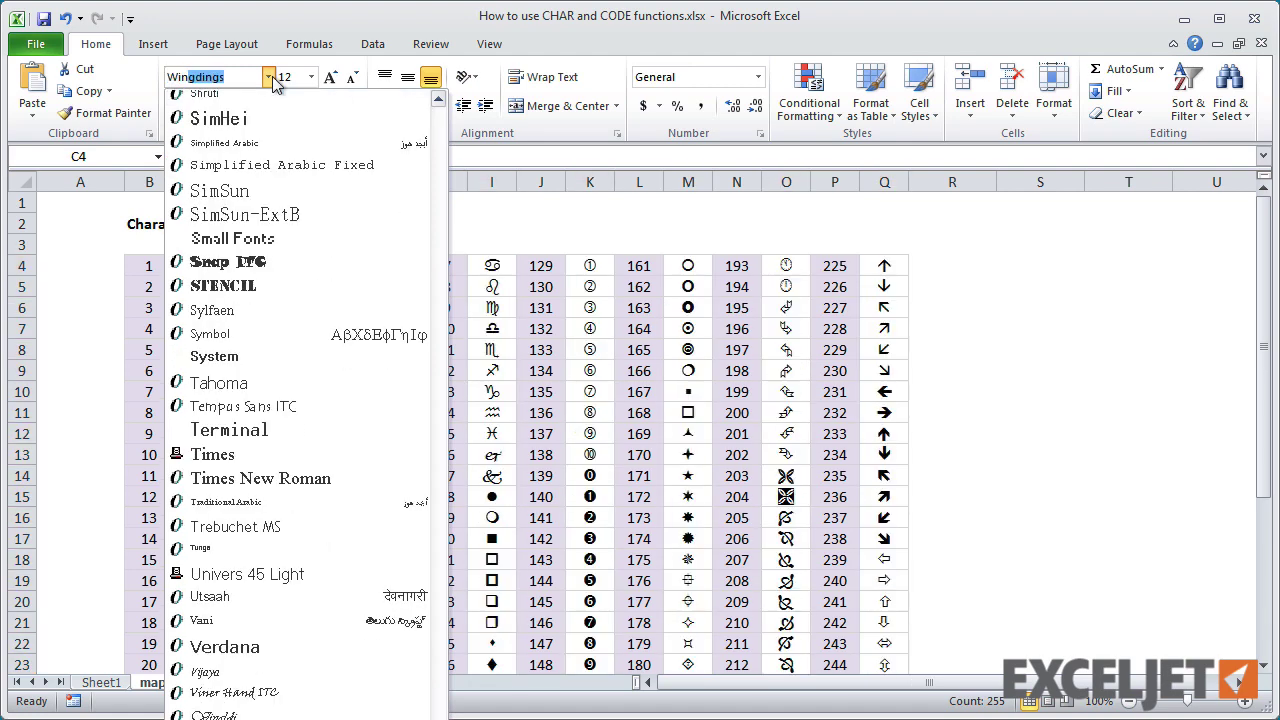
key(Return)
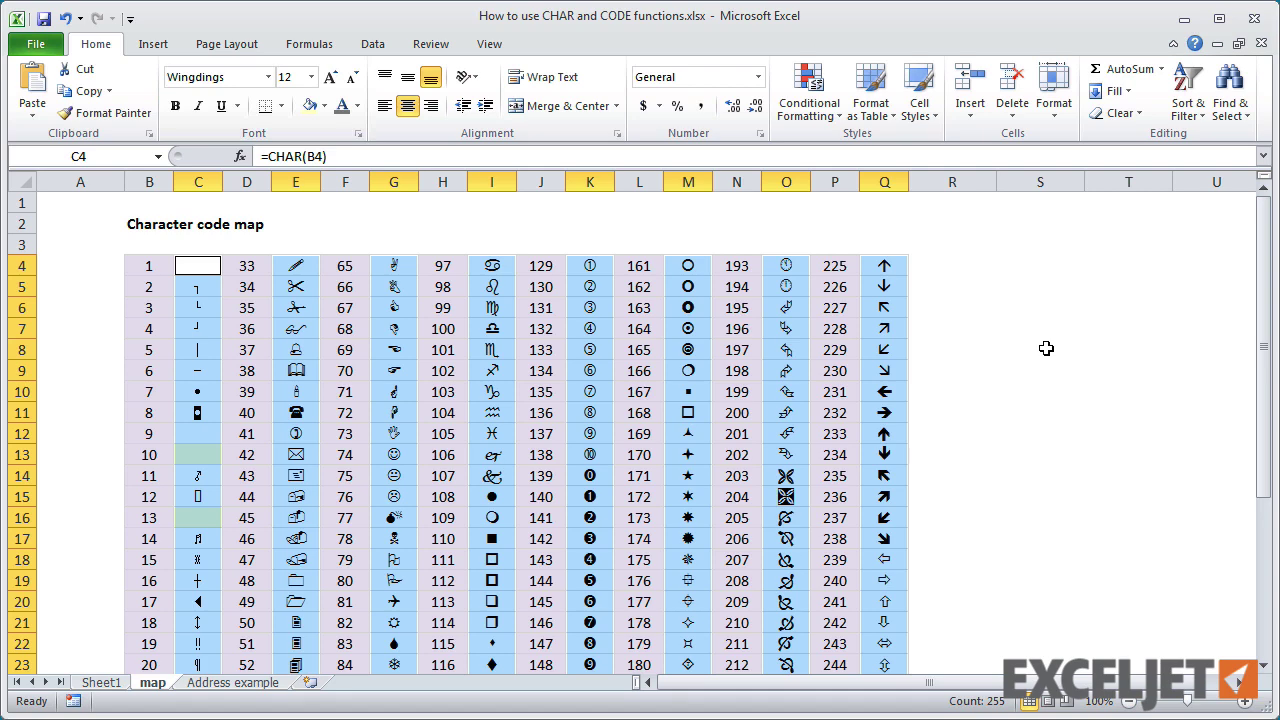
key(ctrl+z)
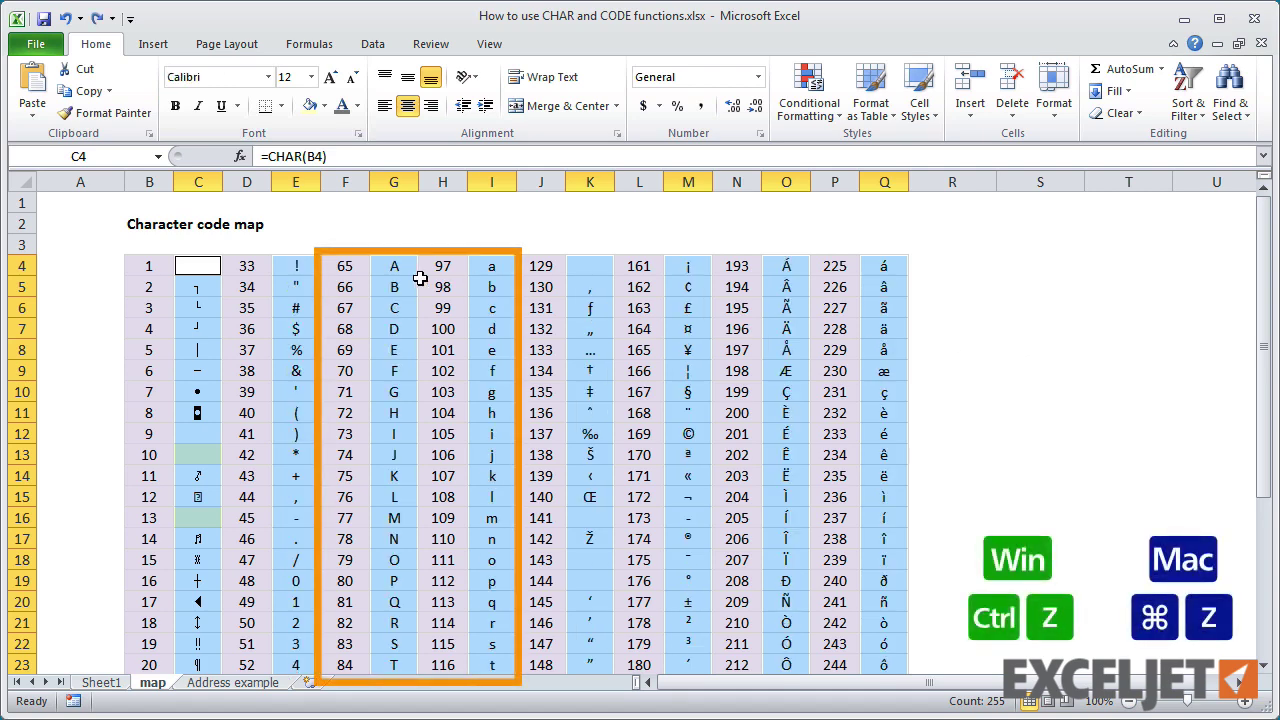
Step: Change the formula in cell G4 to =CHAR(F4+32)
click(392, 268)
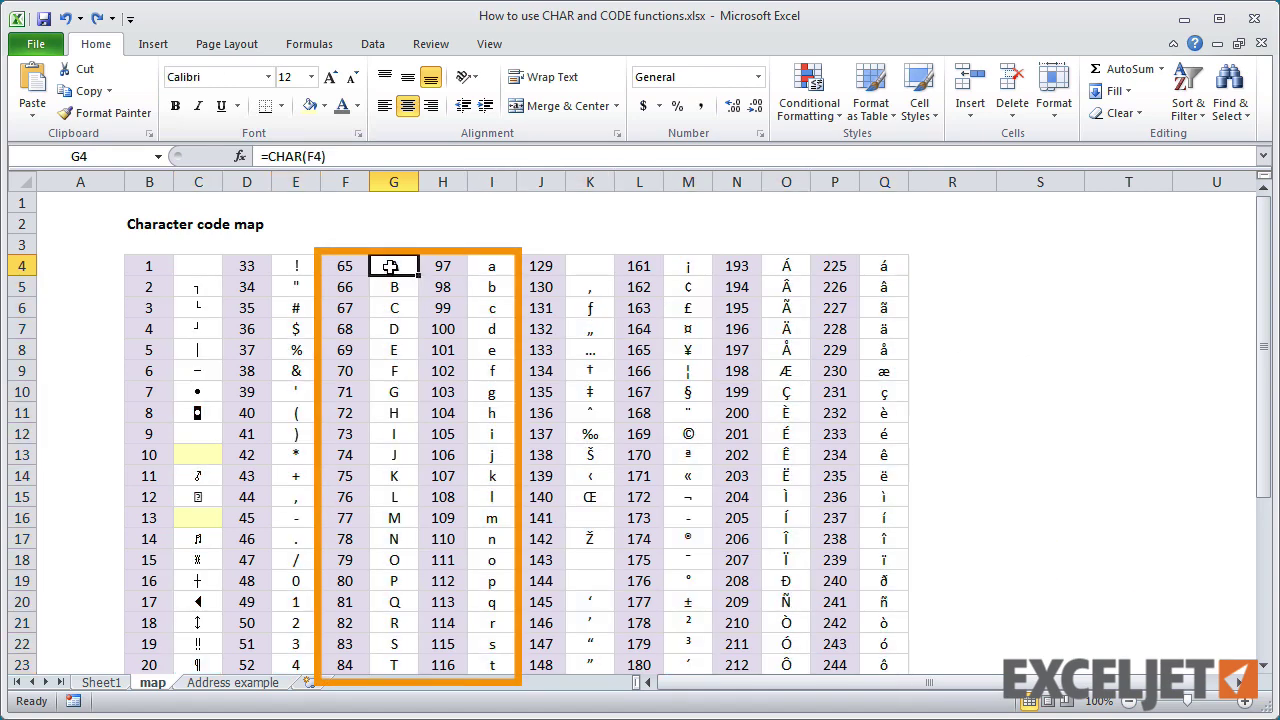
click(324, 157)
text(+32)
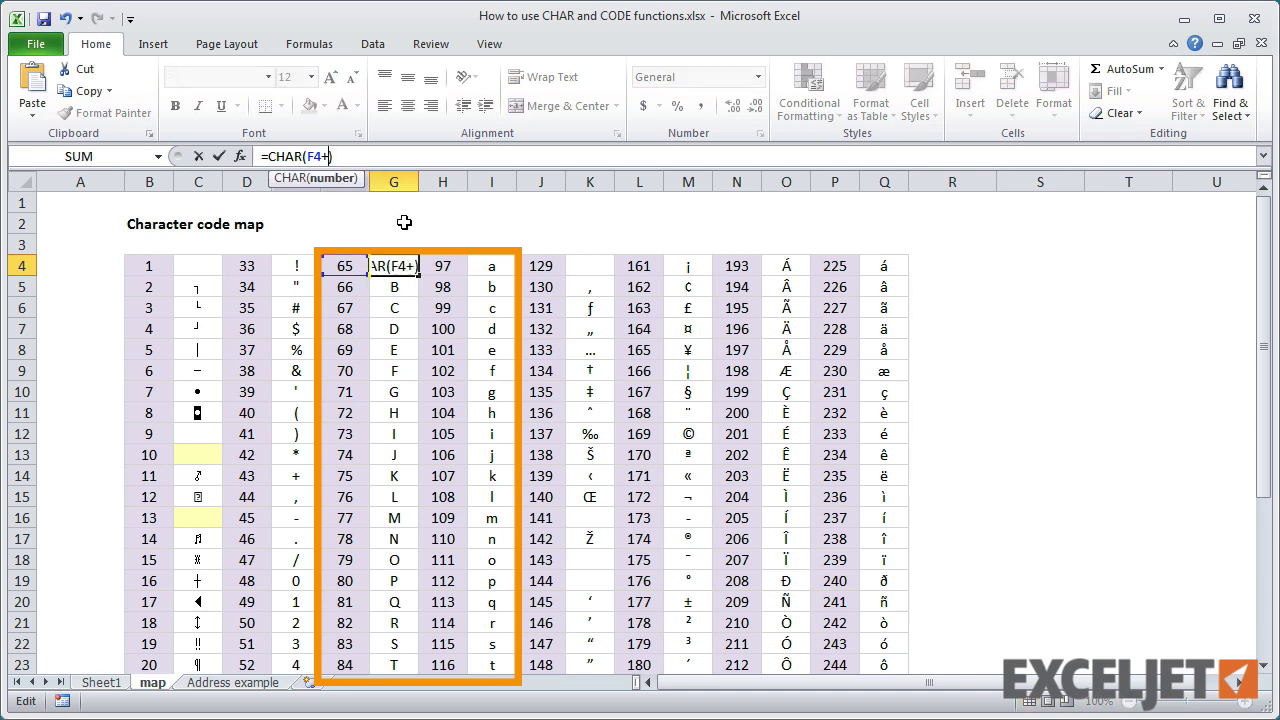
key(Return)
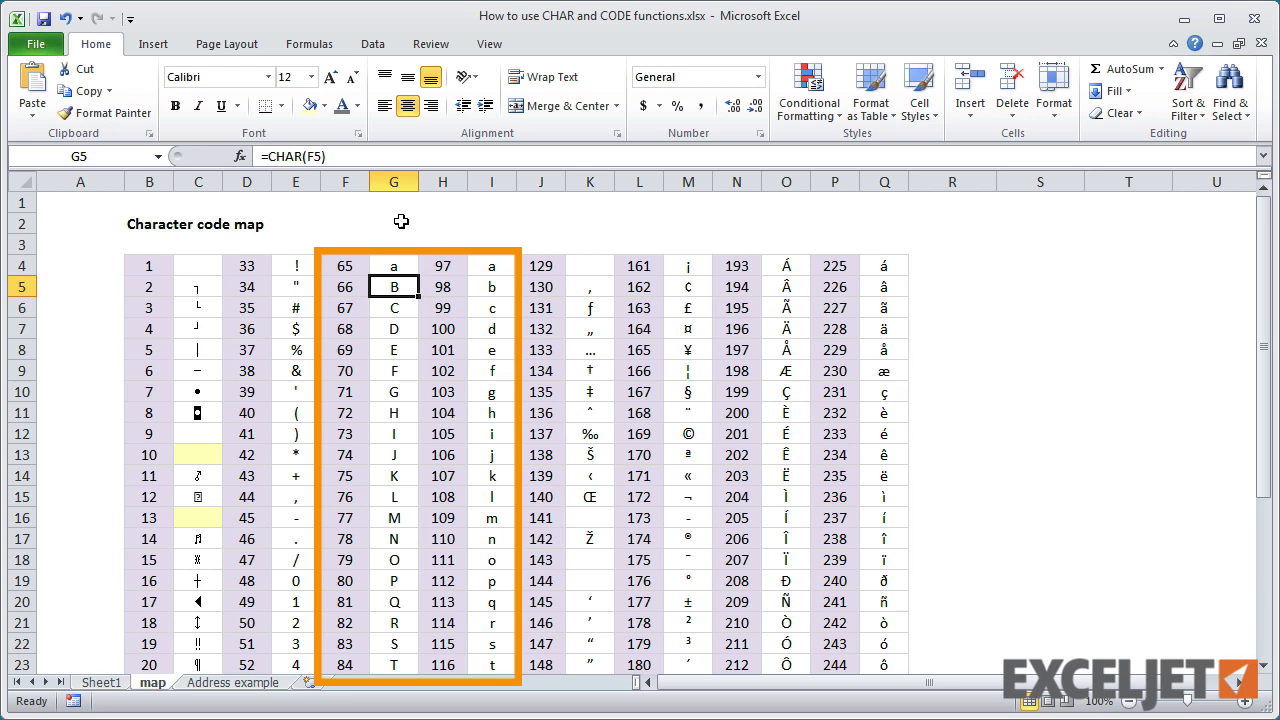
Step: Copy the G4 formula down to G5 and undo that fill
click(396, 263)
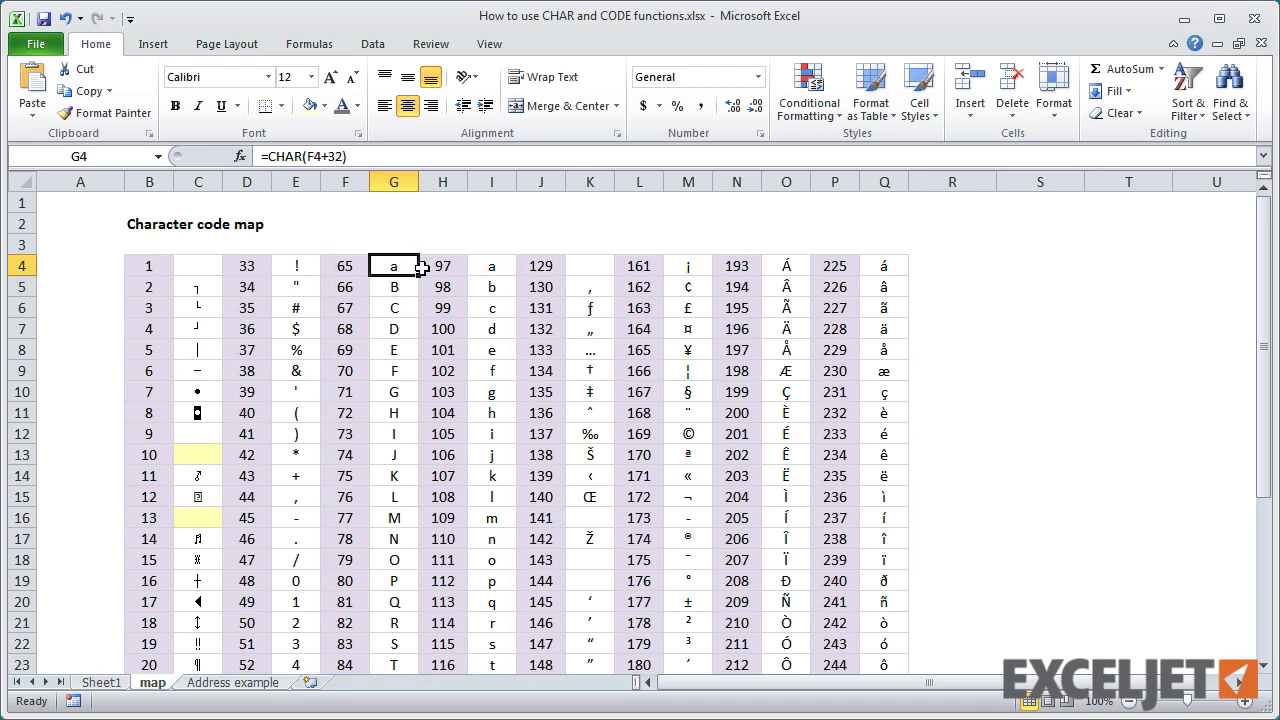
drag(422, 267, 410, 290)
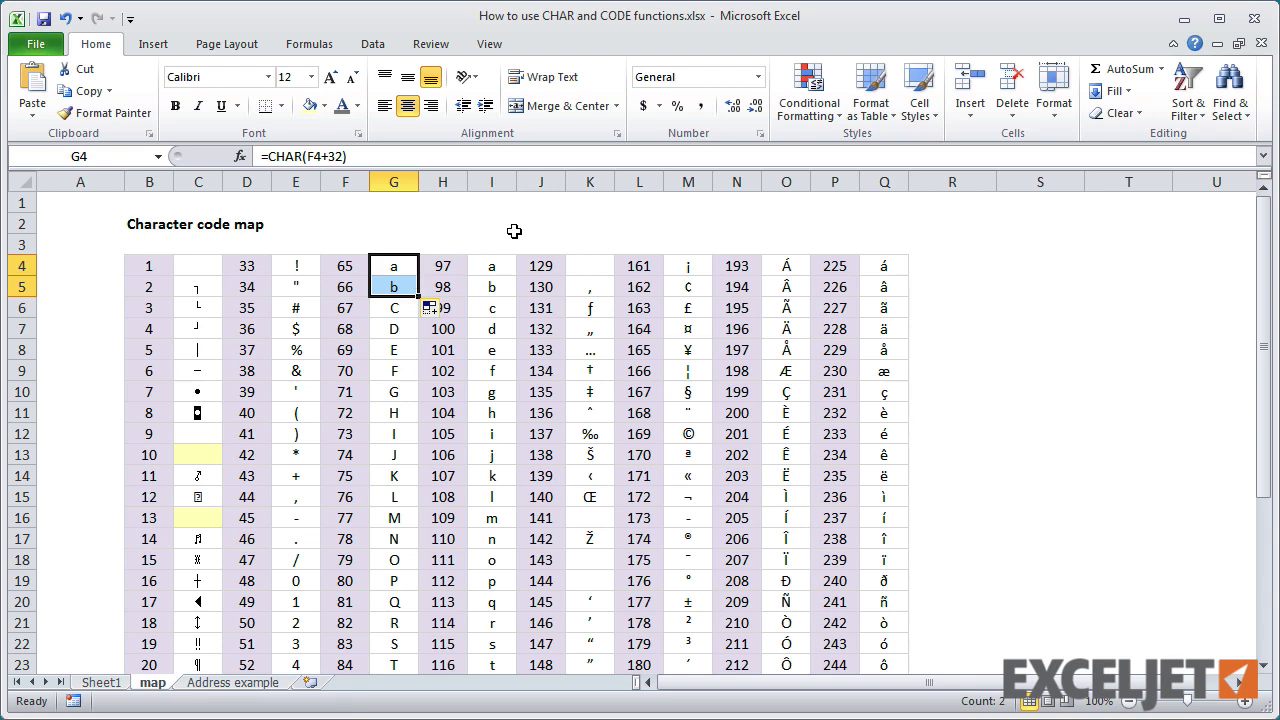
key(ctrl+z)
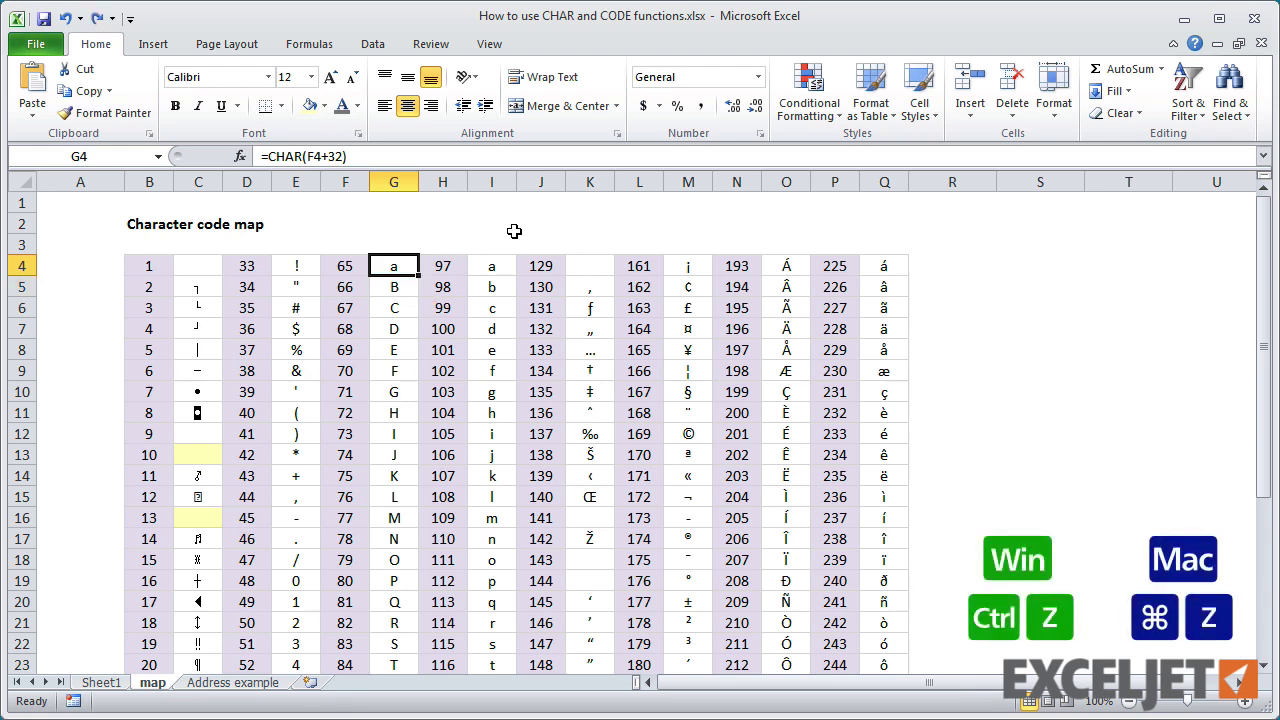
Step: Undo the formula change in cell G4 and switch to the Address example sheet
key(ctrl+z)
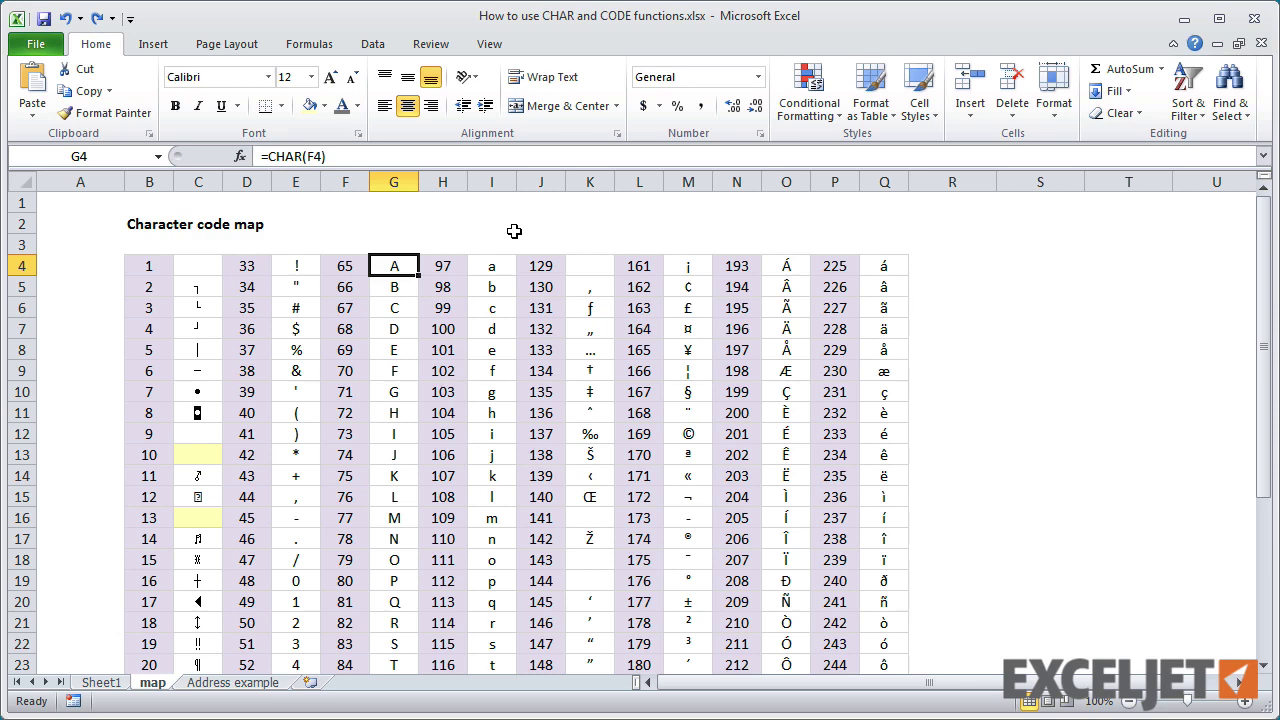
click(220, 683)
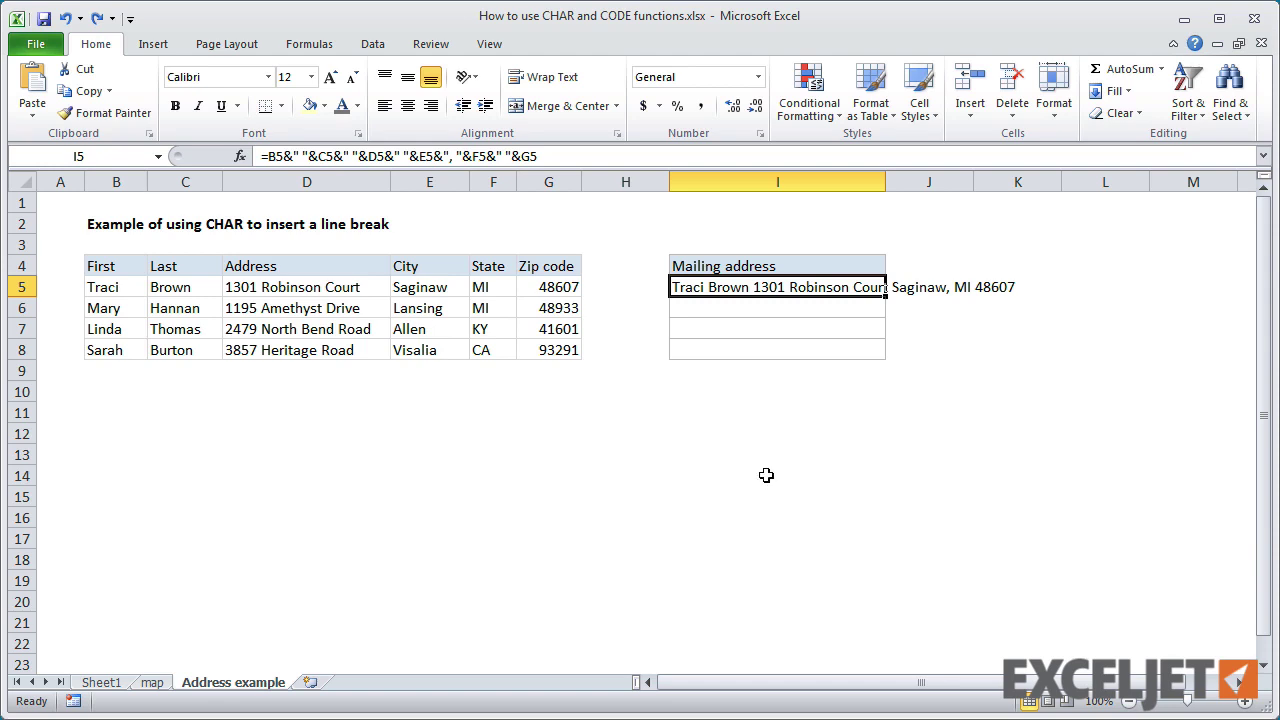
Step: Try copying the I5 mailing address formula down to I8 and wrapping the text, and undo both changes
double_click(752, 287)
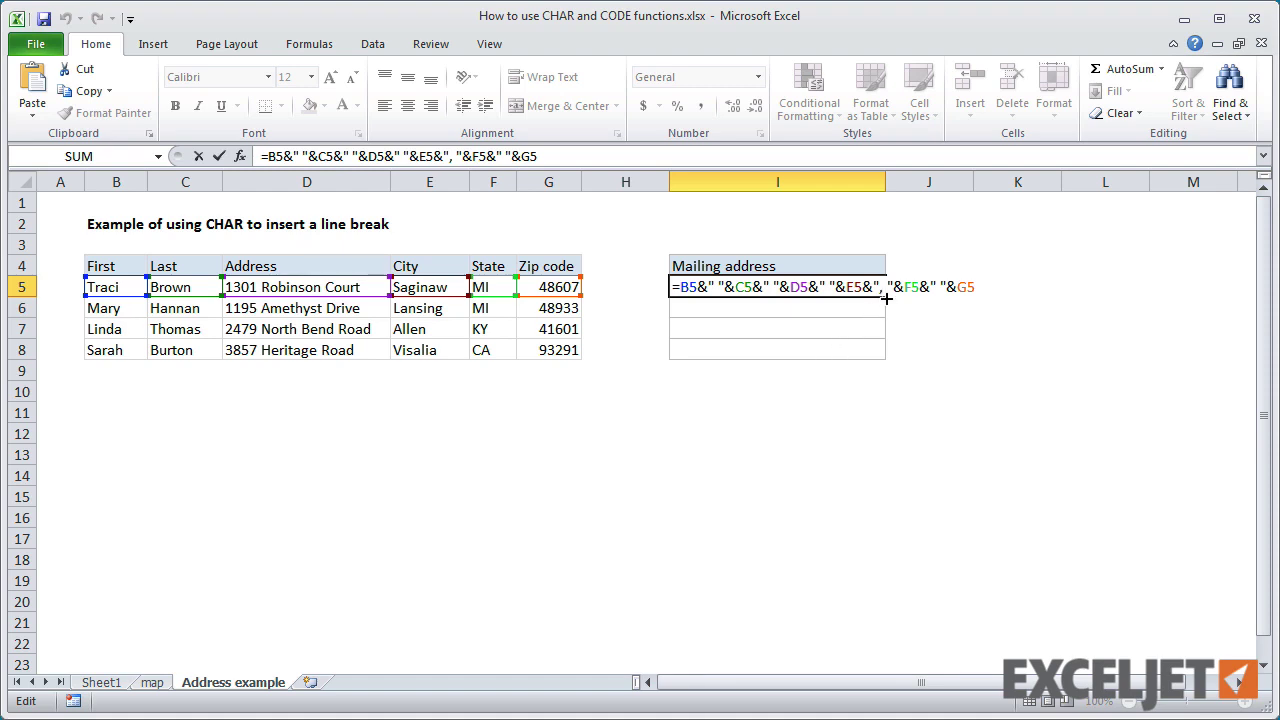
key(ctrl+Return)
drag(886, 297, 880, 358)
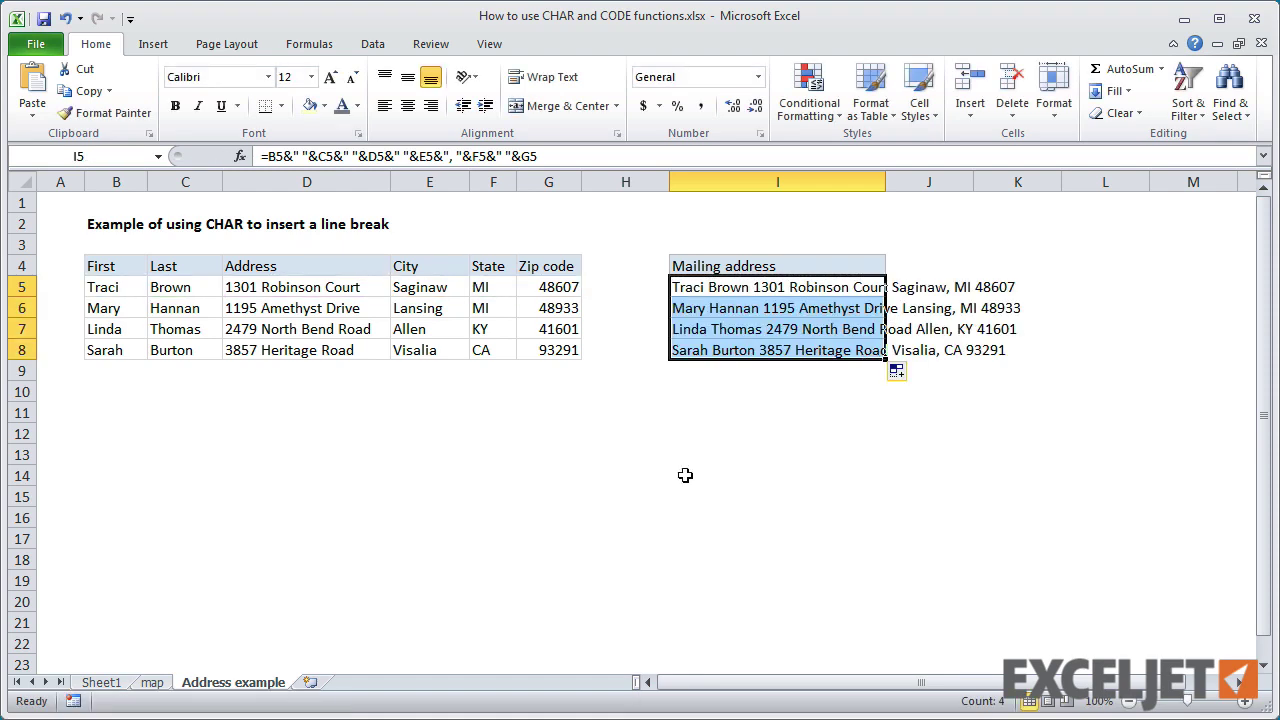
click(560, 77)
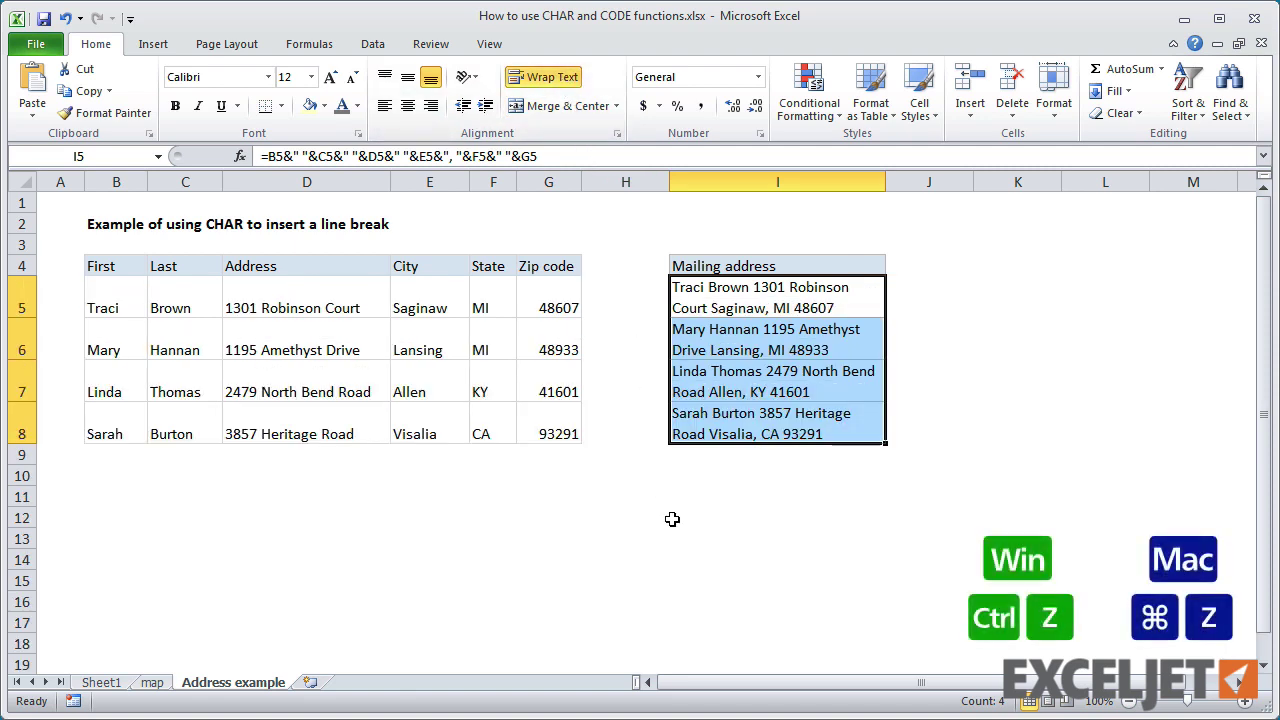
key(ctrl+z)
key(ctrl+z)
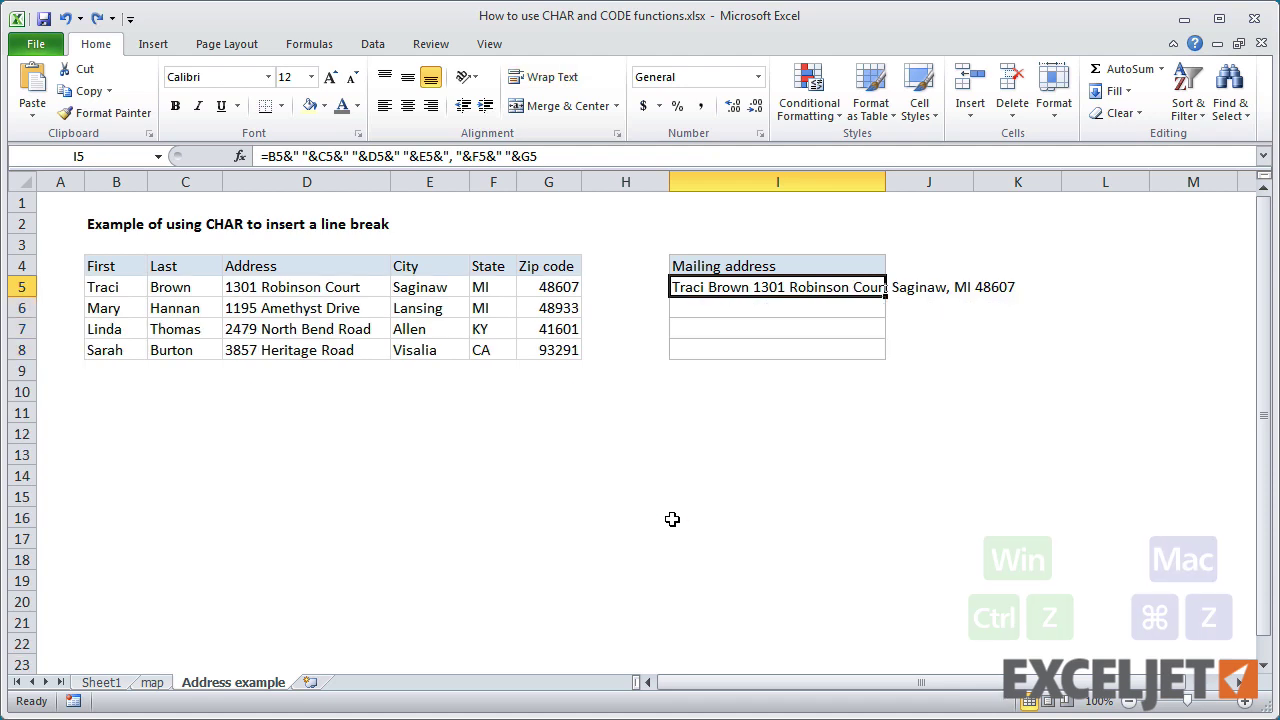
Step: In the I5 formula, replace the spaces after C5 and D5 with CHAR(10), giving =B5&" "&C5&CHAR(10)&D5&CHAR(10)&E5&", "&F5&" "&G5
double_click(798, 290)
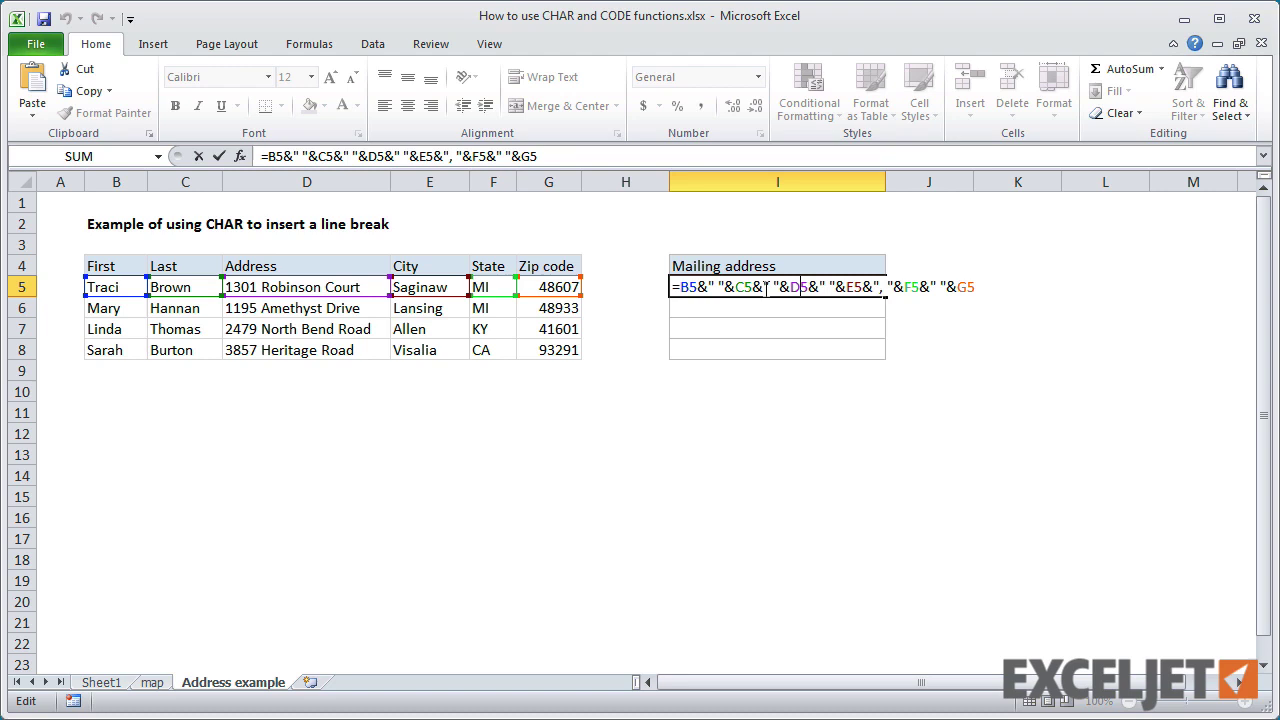
drag(763, 287, 780, 287)
text(char(10)
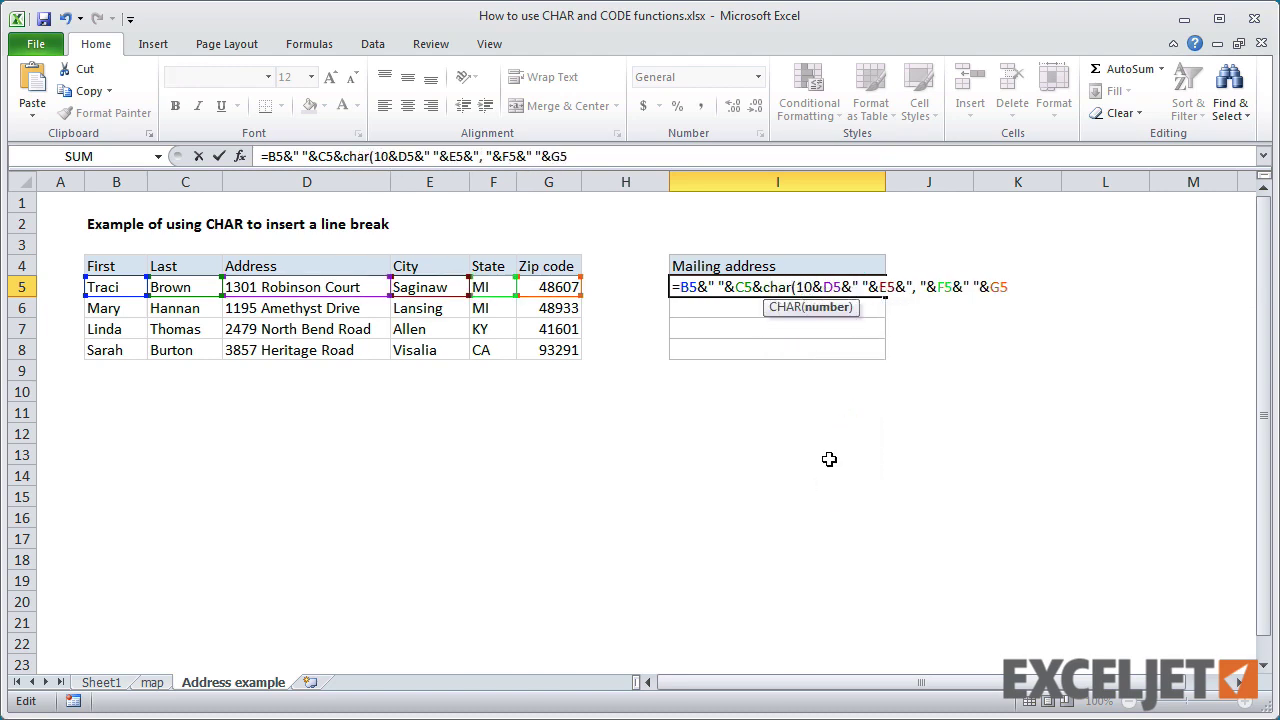
text())
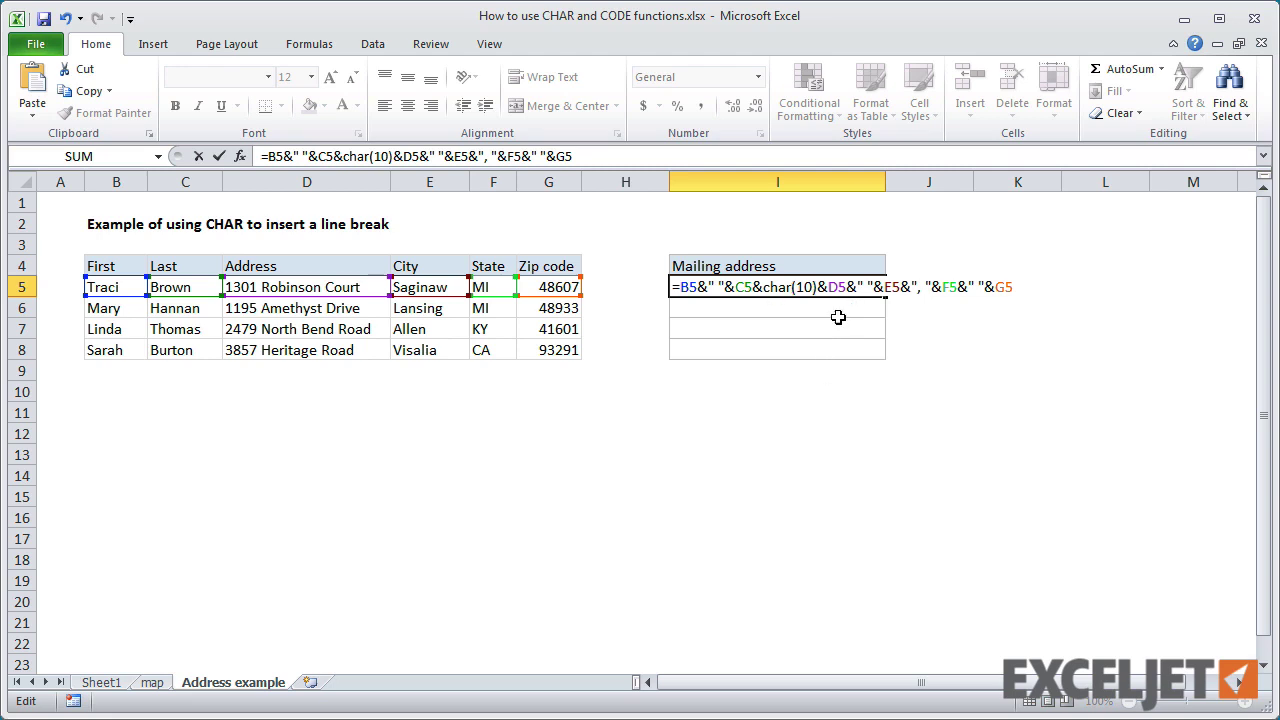
drag(857, 287, 871, 288)
text(char(10))
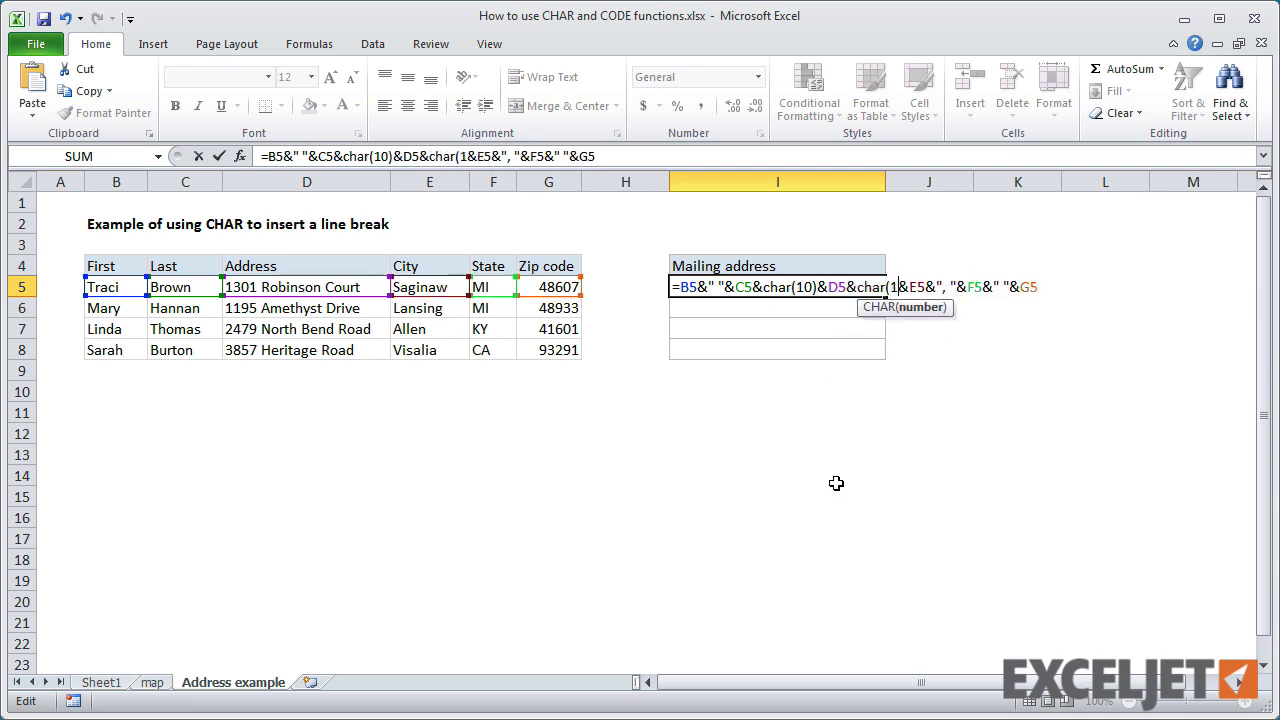
key(Return)
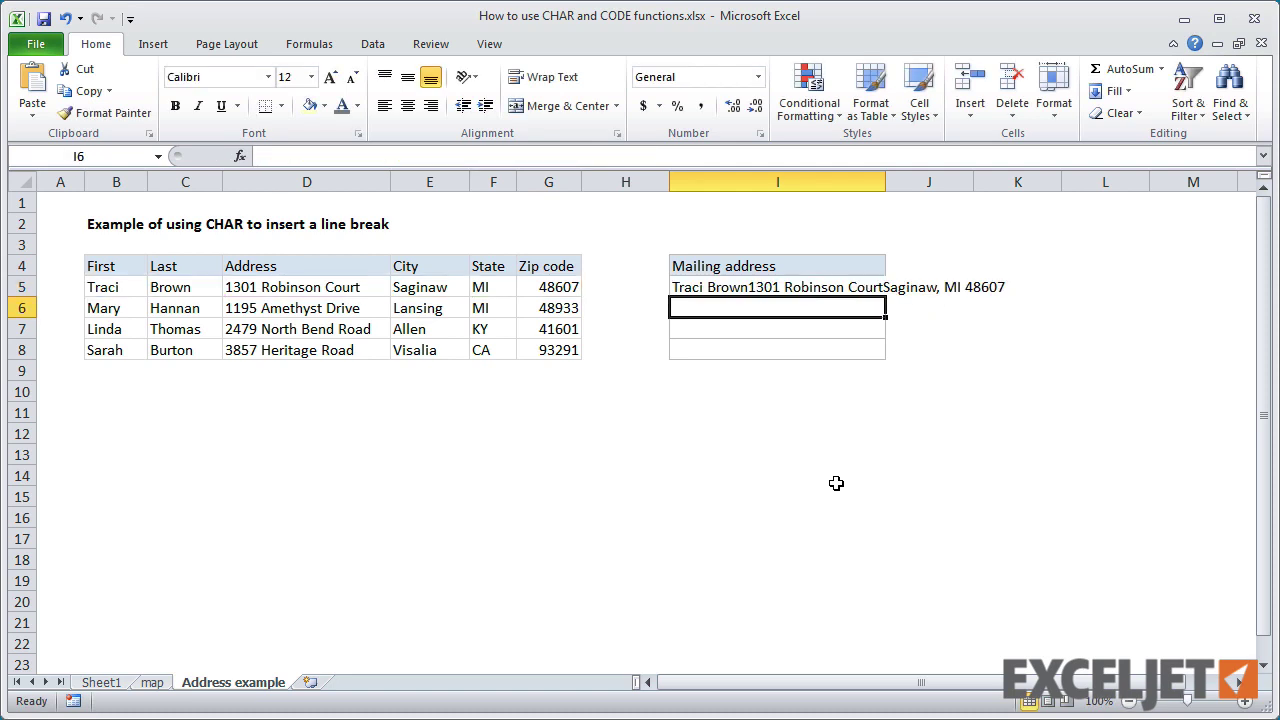
Step: Copy the I5 mailing address formula down to I8 and turn on text wrapping for I5:I8
click(822, 287)
drag(884, 297, 859, 355)
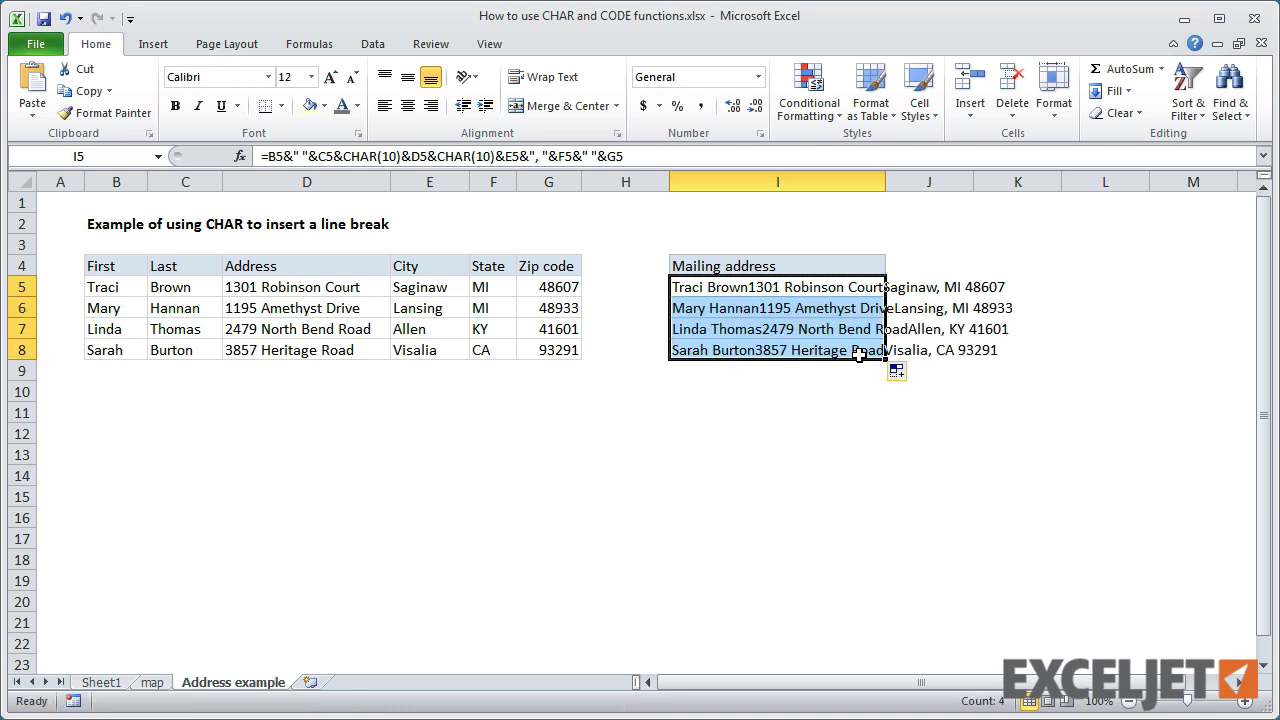
click(561, 84)
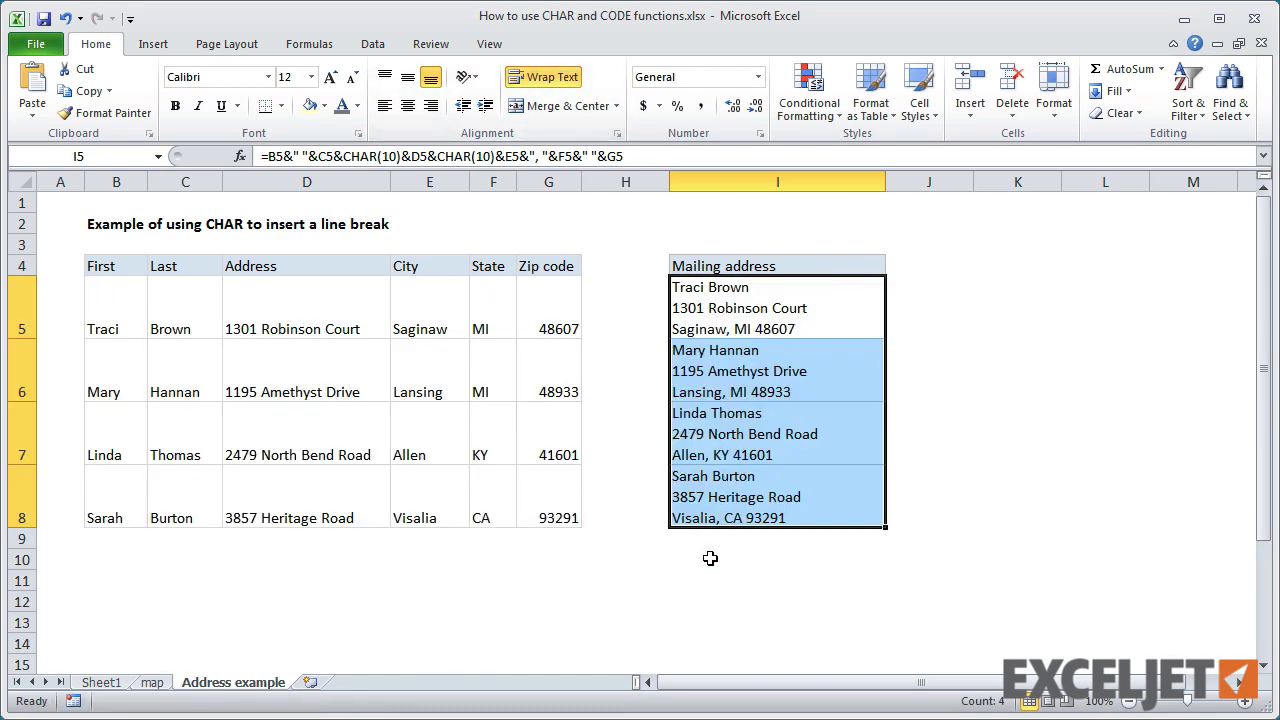